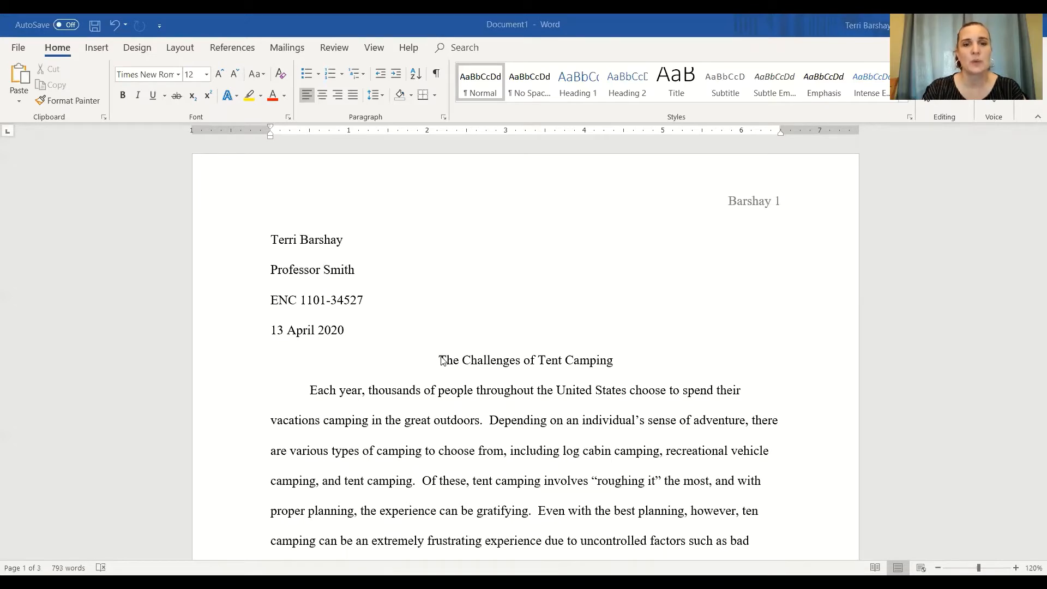
Read through the essay from its opening heading down to the end of the final paragraph
{"action": "scroll", "coordinate": [627, 381], "scroll_direction": "down", "scroll_amount": 6}
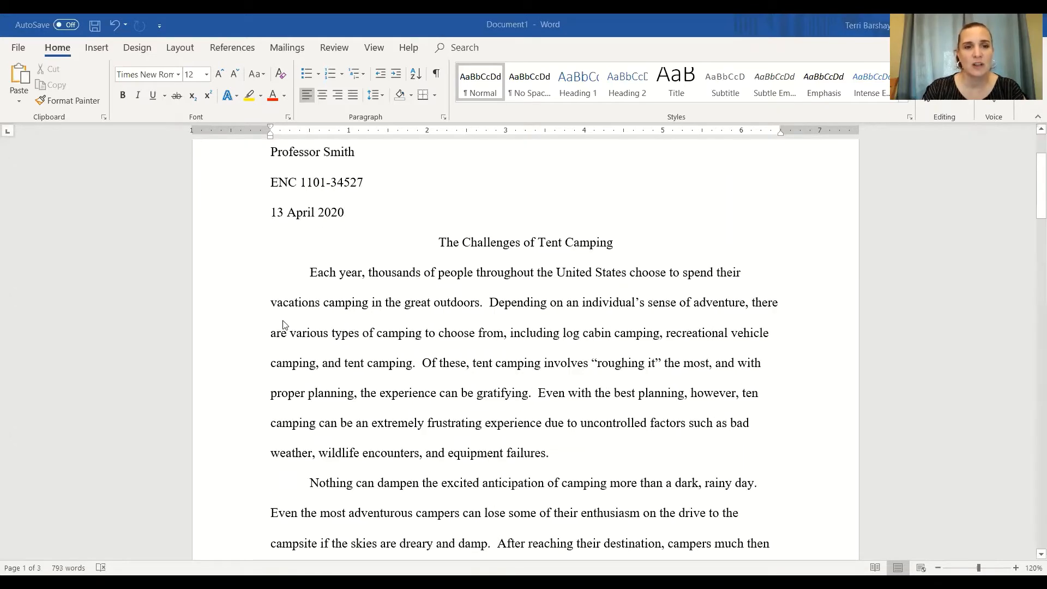
{"action": "scroll", "coordinate": [296, 332], "scroll_direction": "down", "scroll_amount": 7}
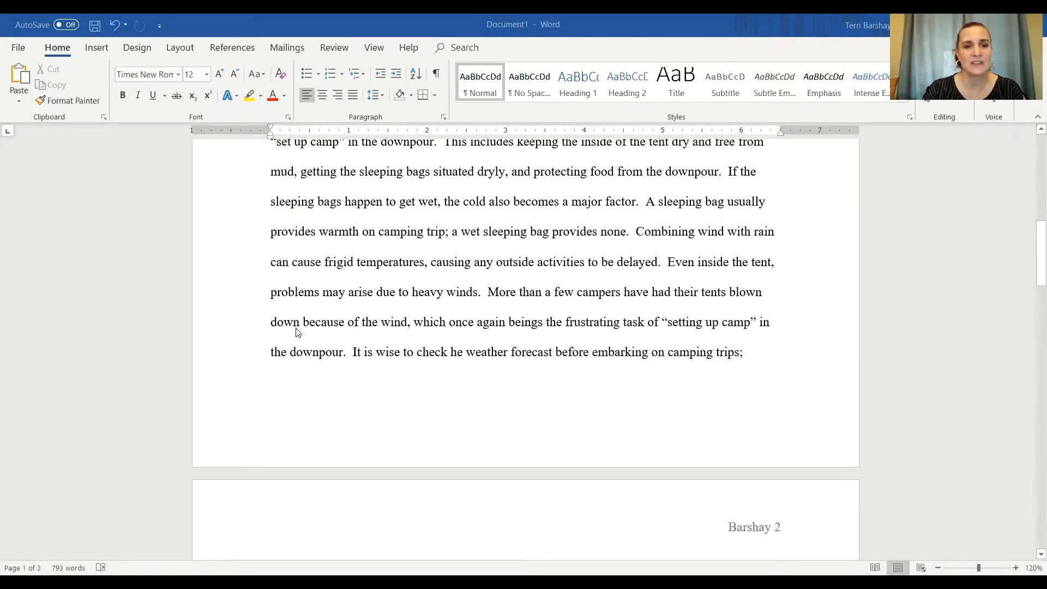
{"action": "scroll", "coordinate": [296, 332], "scroll_direction": "down", "scroll_amount": 1}
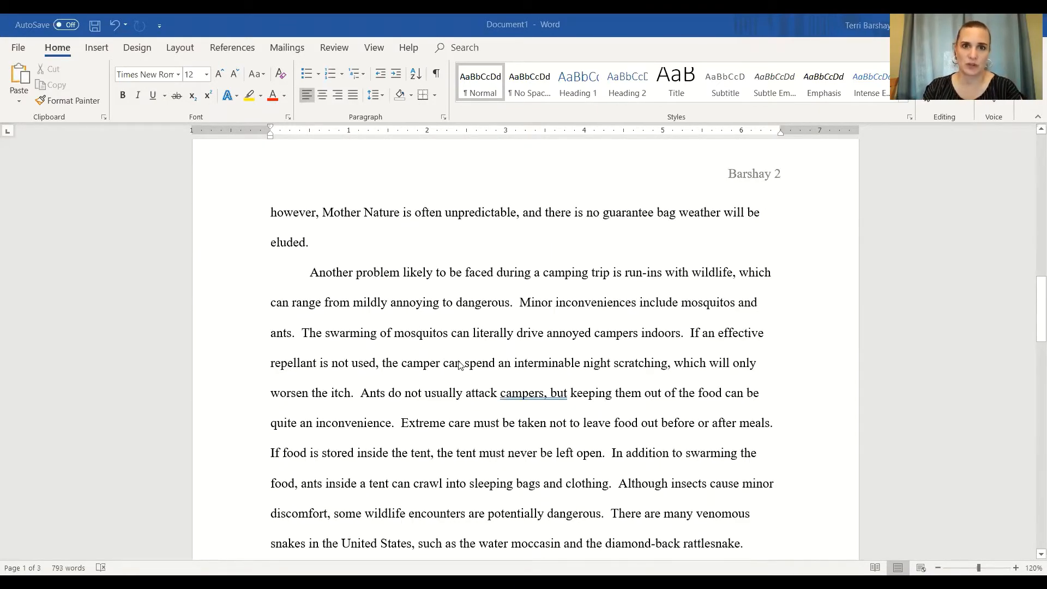
{"action": "scroll", "coordinate": [467, 369], "scroll_direction": "up", "scroll_amount": 11}
{"action": "scroll", "coordinate": [467, 369], "scroll_direction": "up", "scroll_amount": 1}
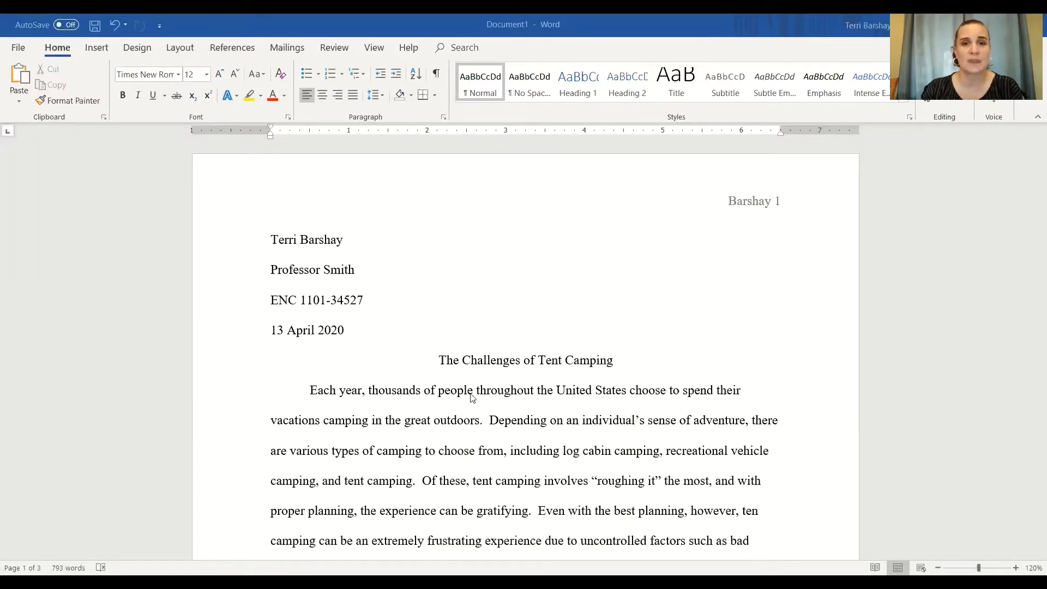
{"action": "scroll", "coordinate": [448, 409], "scroll_direction": "down", "scroll_amount": 15}
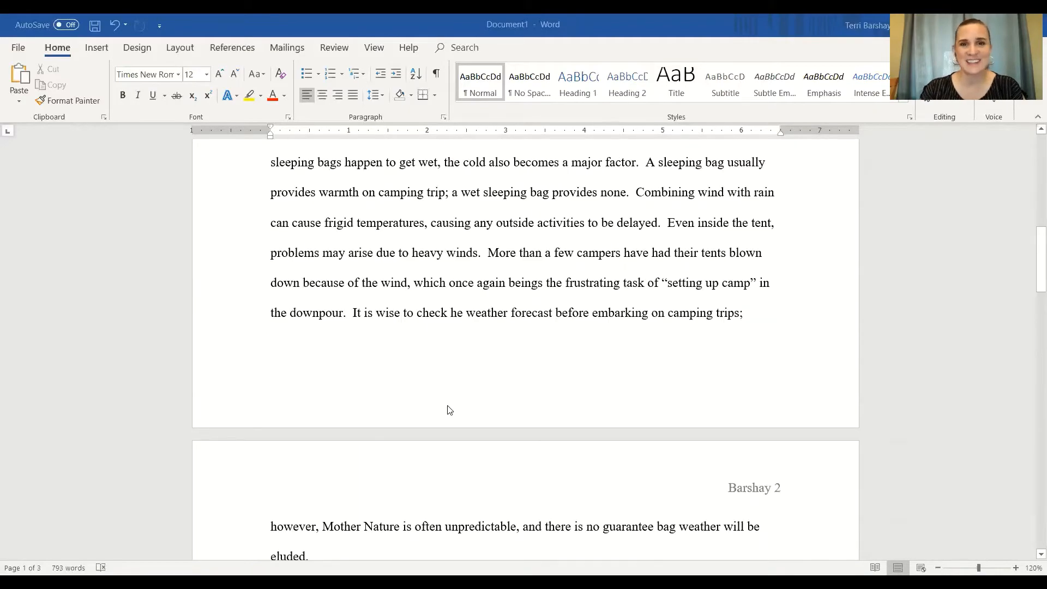
{"action": "scroll", "coordinate": [449, 410], "scroll_direction": "down", "scroll_amount": 10}
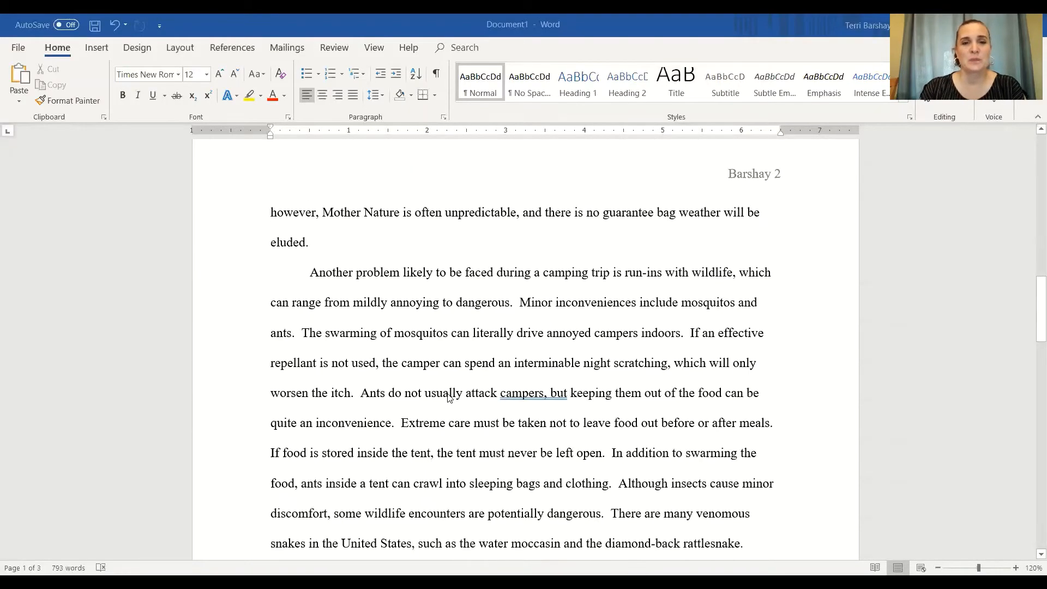
{"action": "scroll", "coordinate": [450, 404], "scroll_direction": "down", "scroll_amount": 6}
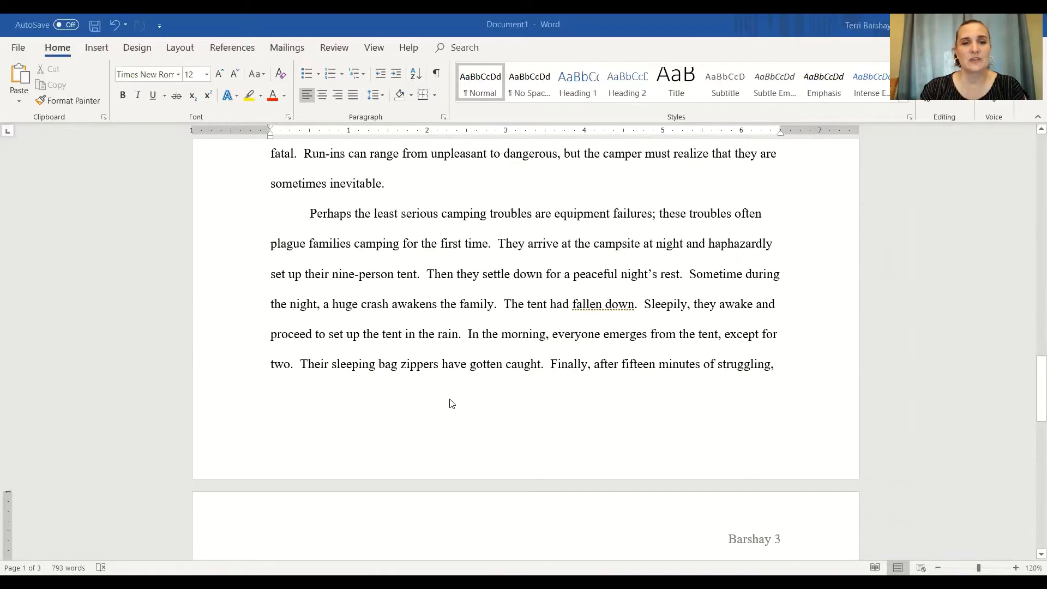
{"action": "scroll", "coordinate": [528, 330], "scroll_direction": "down", "scroll_amount": 7}
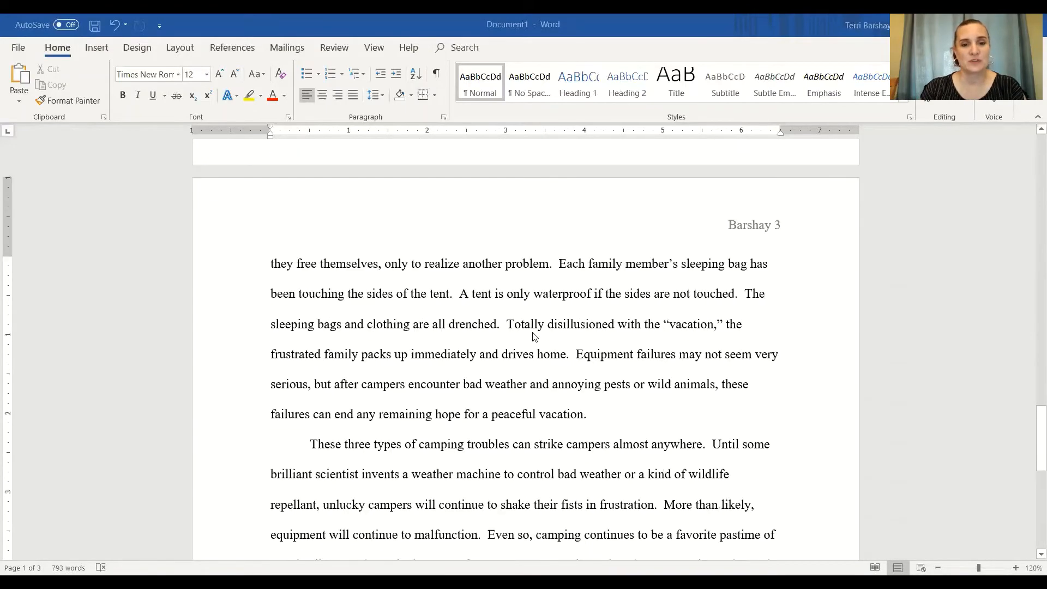
{"action": "scroll", "coordinate": [528, 337], "scroll_direction": "down", "scroll_amount": 2}
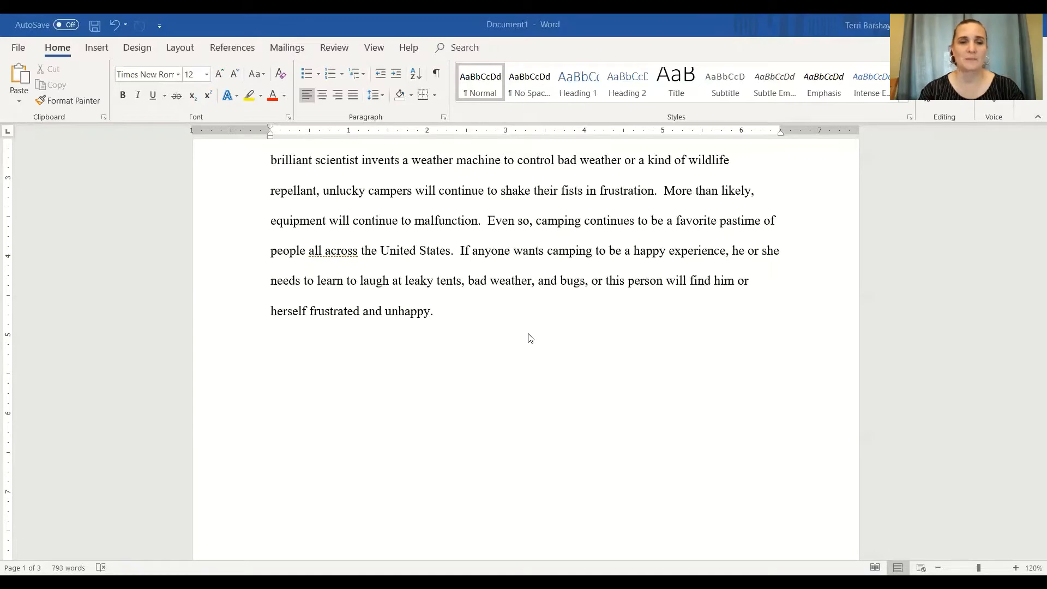
{"action": "scroll", "coordinate": [561, 349], "scroll_direction": "up", "scroll_amount": 1}
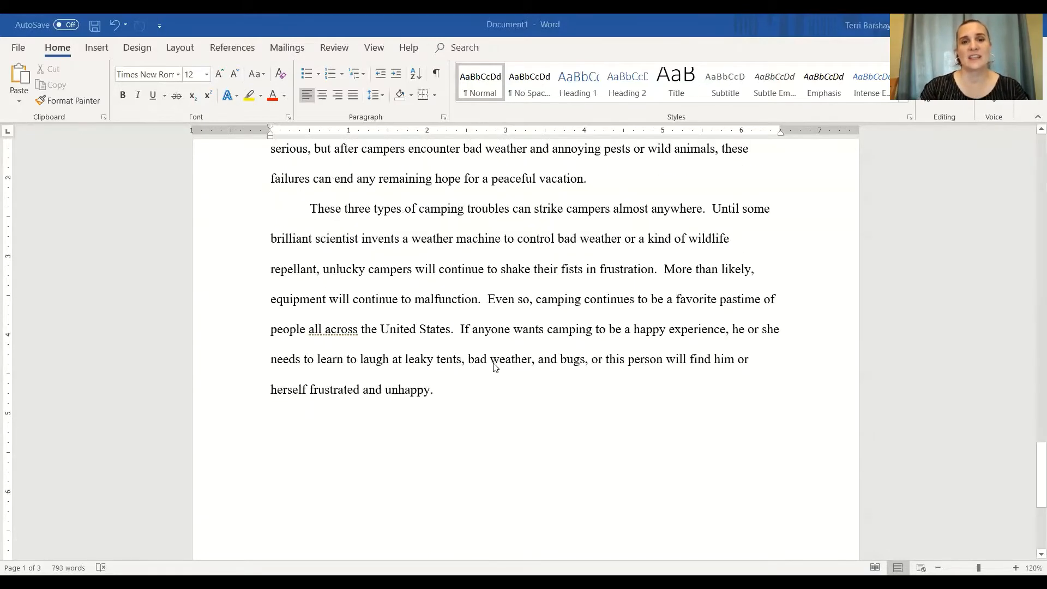
{"action": "scroll", "coordinate": [436, 390], "scroll_direction": "down", "scroll_amount": 1}
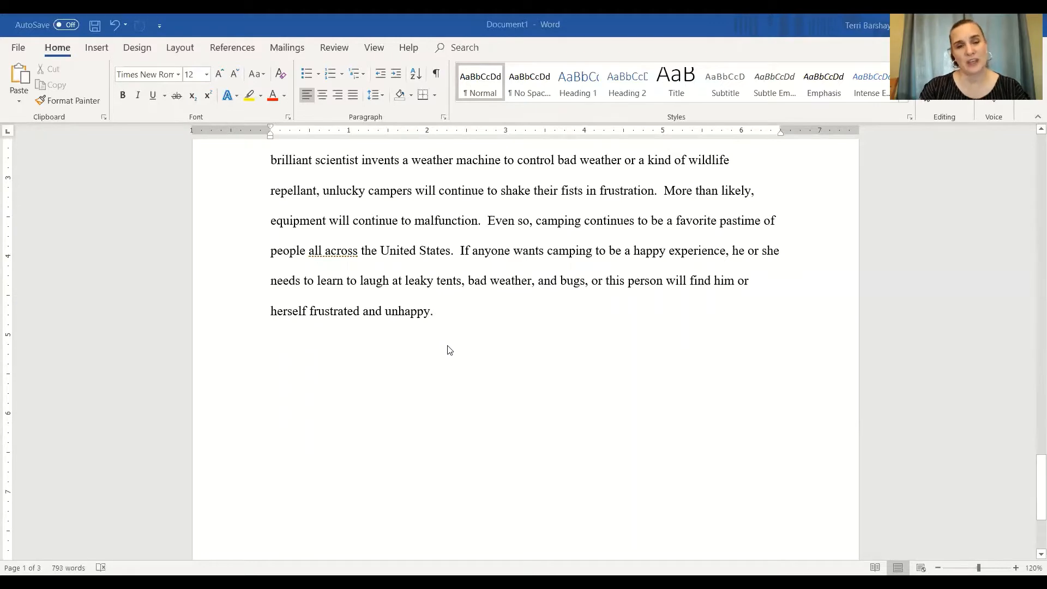
{"action": "scroll", "coordinate": [461, 382], "scroll_direction": "up", "scroll_amount": 1}
{"action": "scroll", "coordinate": [383, 418], "scroll_direction": "down", "scroll_amount": 3}
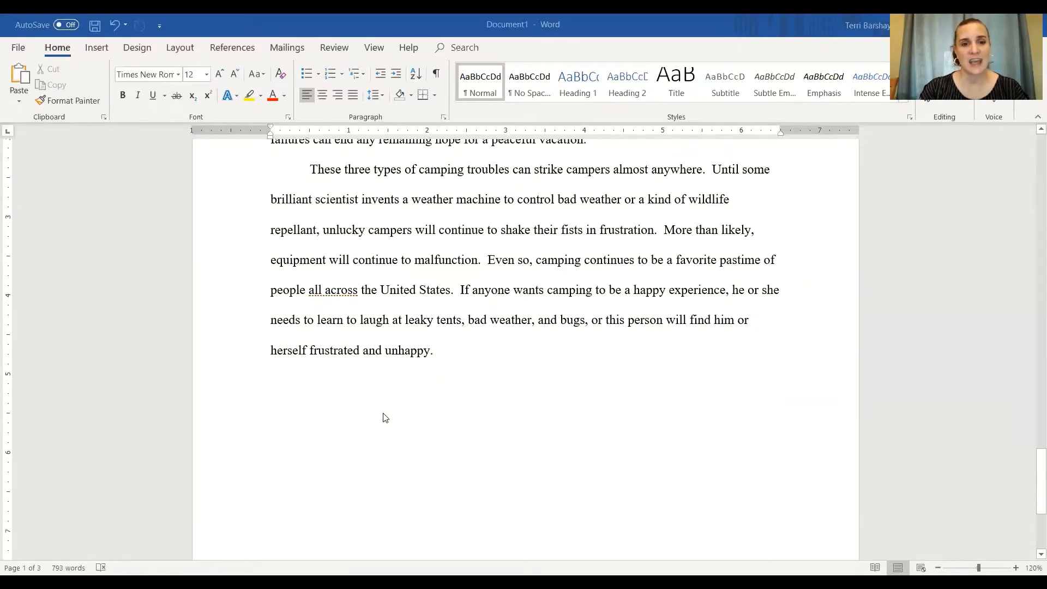
{"action": "scroll", "coordinate": [419, 304], "scroll_direction": "up", "scroll_amount": 1}
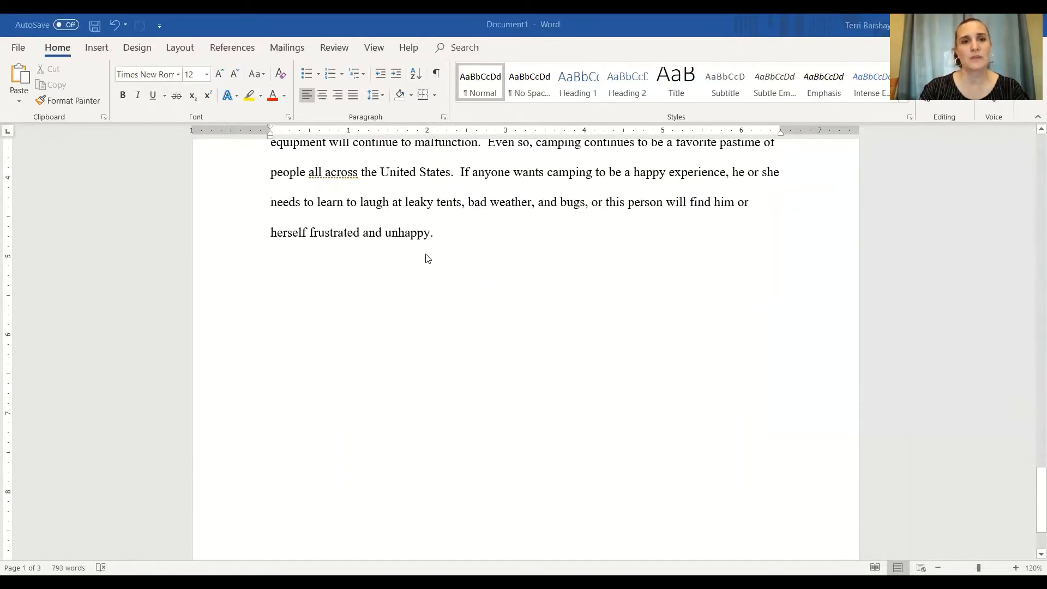
{"action": "scroll", "coordinate": [425, 259], "scroll_direction": "up", "scroll_amount": 1}
{"action": "scroll", "coordinate": [443, 315], "scroll_direction": "down", "scroll_amount": 3}
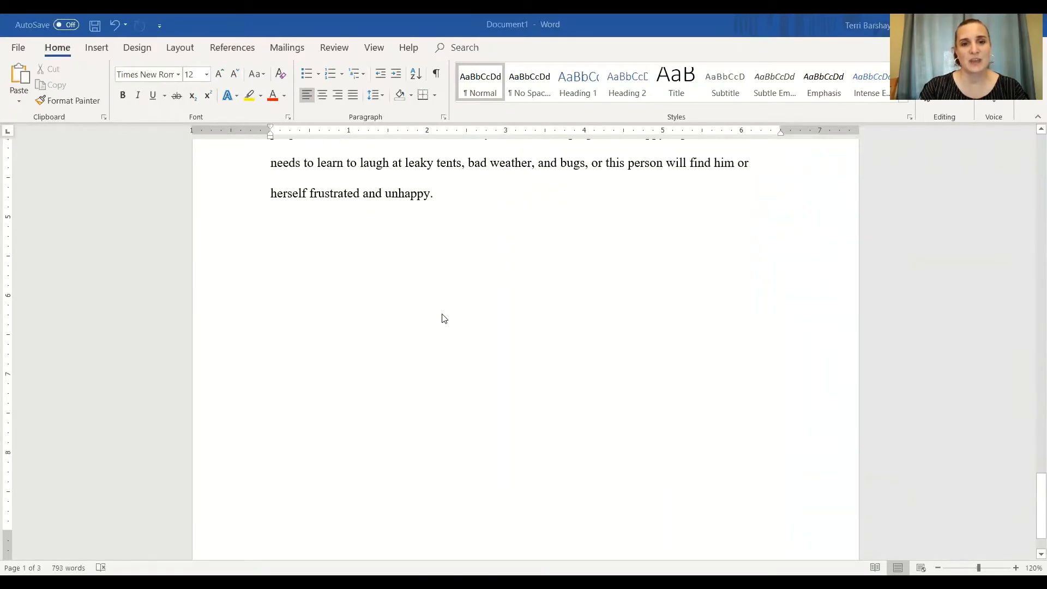
{"action": "scroll", "coordinate": [449, 338], "scroll_direction": "up", "scroll_amount": 3}
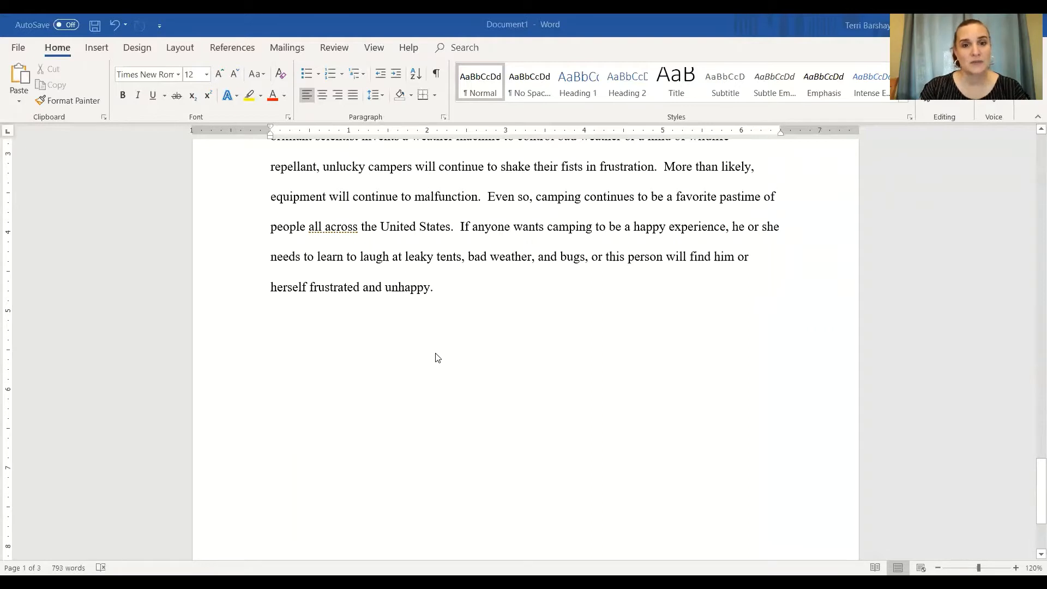
Type Works on a new line below the final paragraph, then delete it
{"action": "left_click", "coordinate": [479, 289]}
{"action": "key", "text": "Return"}
{"action": "key", "text": "Return"}
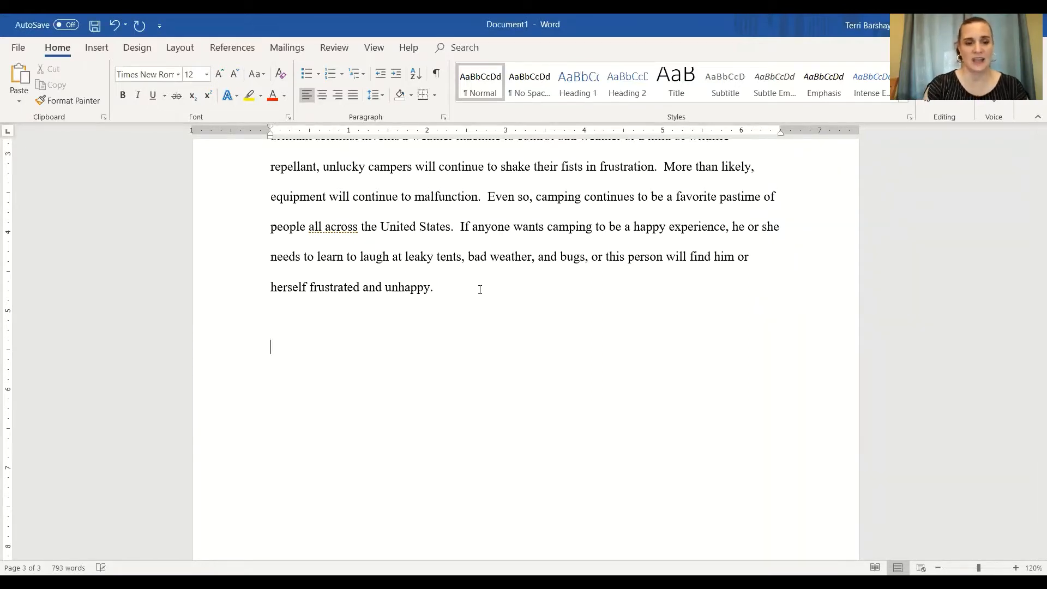
{"action": "type", "text": "Works"}
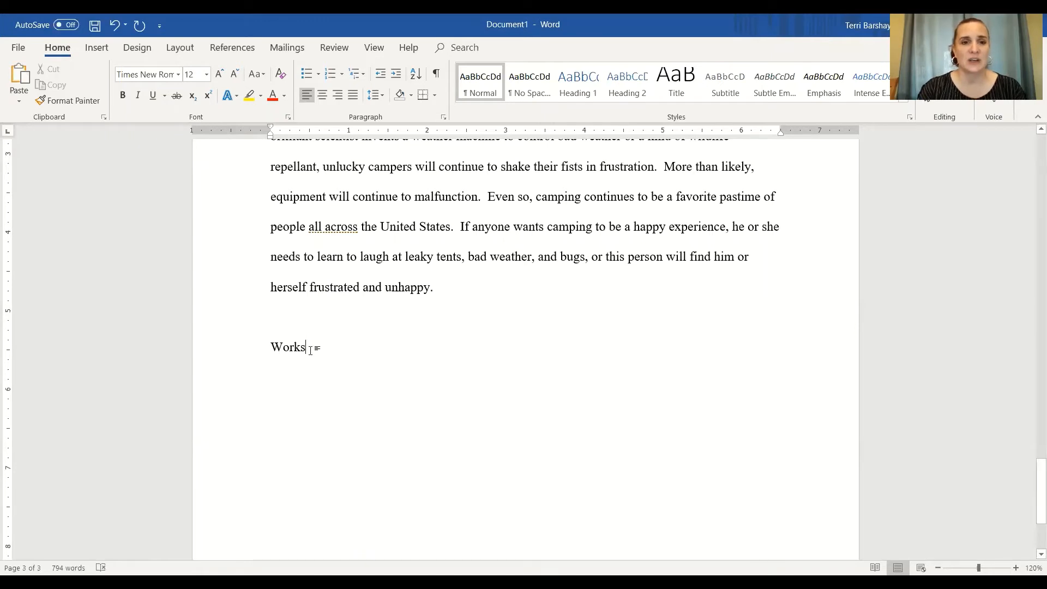
{"action": "left_click_drag", "start_coordinate": [310, 349], "coordinate": [256, 345]}
{"action": "key", "text": "BackSpace"}
{"action": "key", "text": "BackSpace"}
{"action": "key", "text": "BackSpace"}
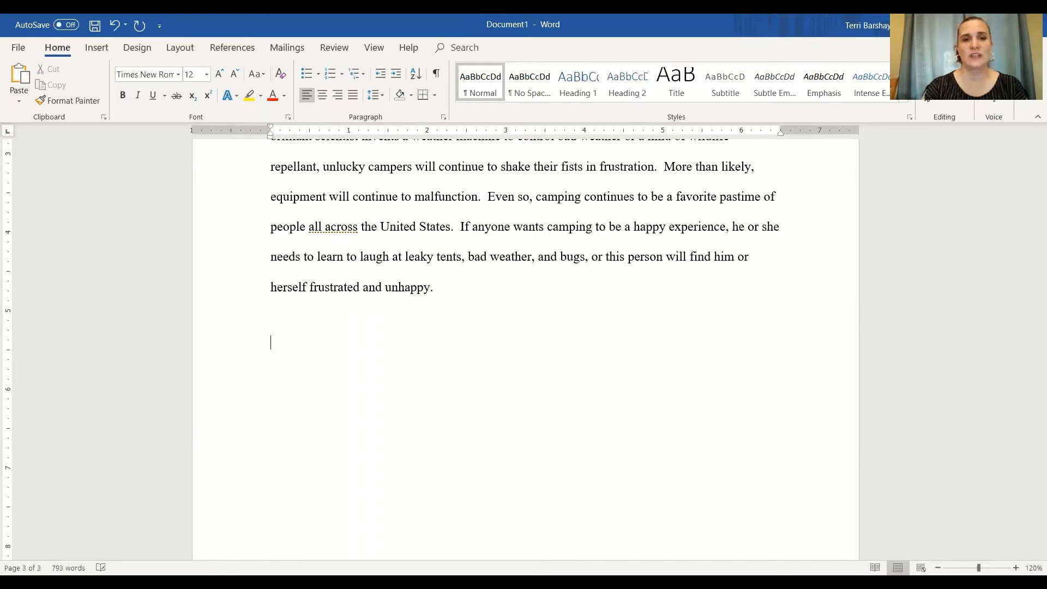
{"action": "key", "text": "Return"}
{"action": "key", "text": "Return"}
{"action": "key", "text": "Return"}
{"action": "key", "text": "Return"}
{"action": "key", "text": "Return"}
{"action": "key", "text": "Return"}
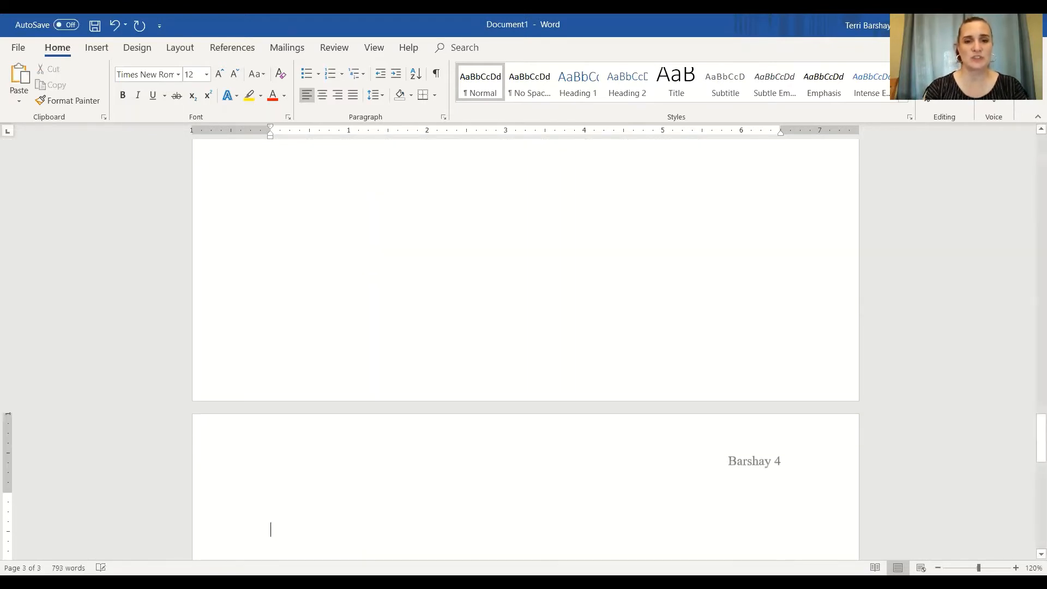
{"action": "scroll", "coordinate": [273, 405], "scroll_direction": "down", "scroll_amount": 2}
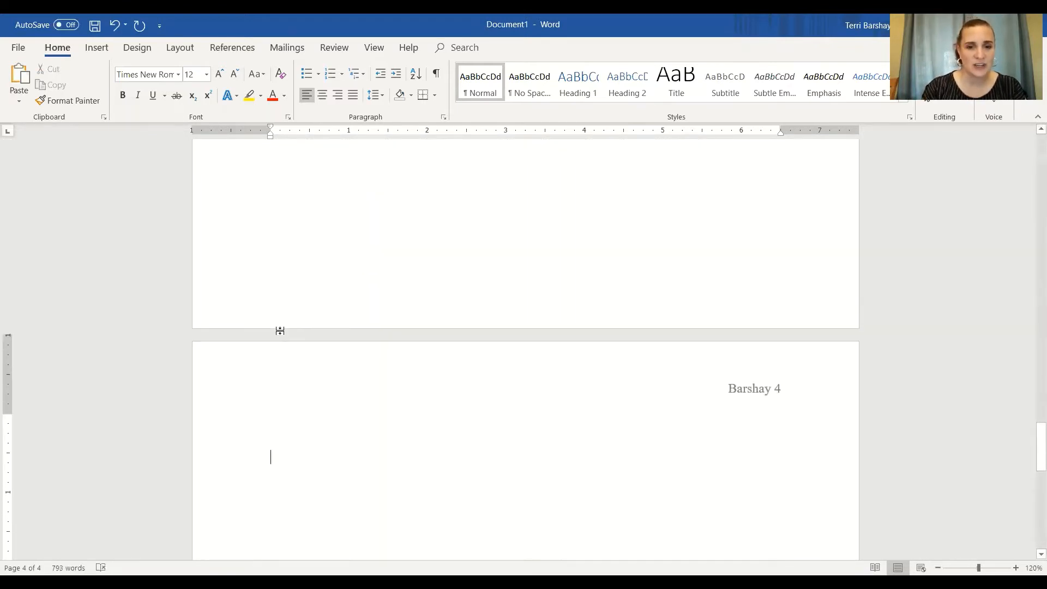
{"action": "key", "text": "BackSpace"}
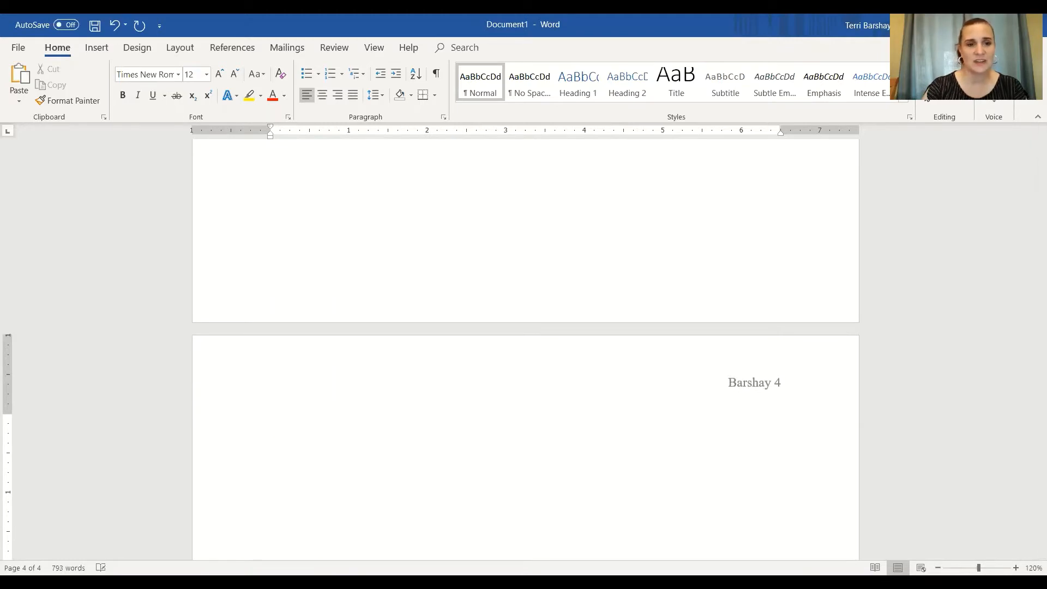
{"action": "key", "text": "BackSpace"}
{"action": "key", "text": "Return"}
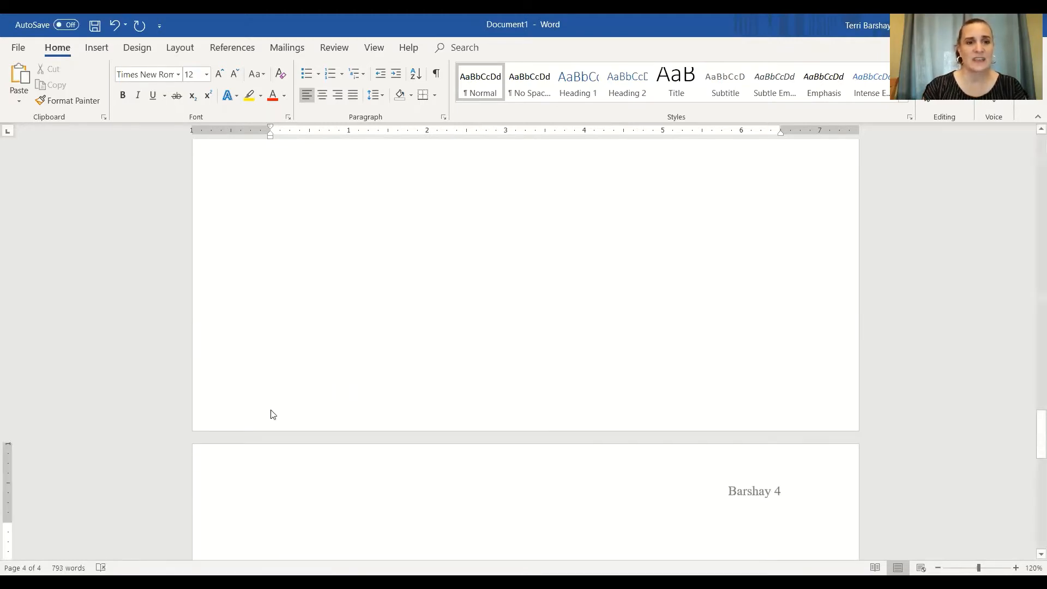
{"action": "scroll", "coordinate": [273, 414], "scroll_direction": "down", "scroll_amount": 5}
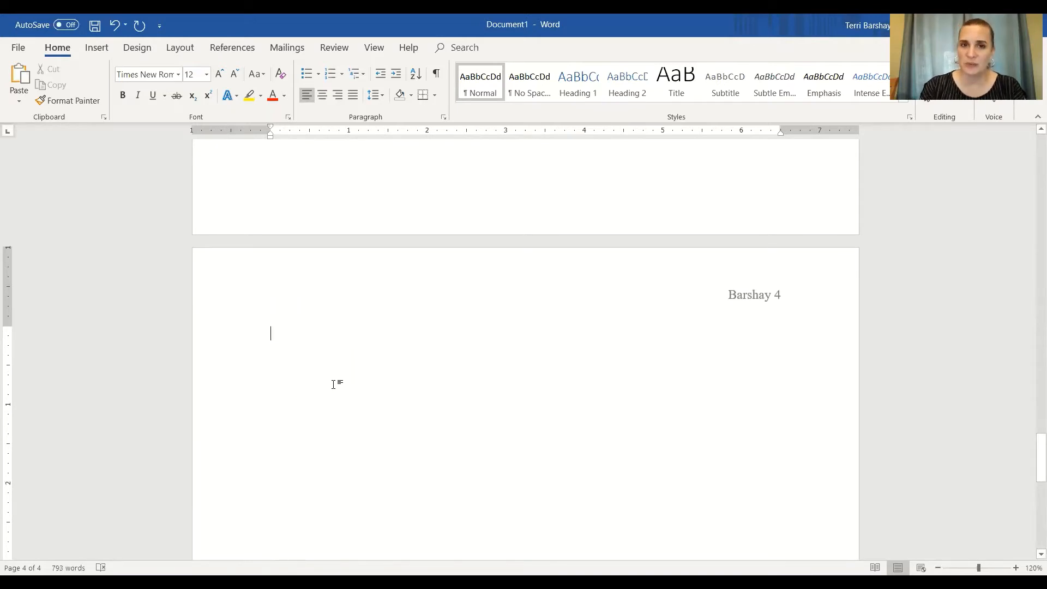
{"action": "scroll", "coordinate": [402, 422], "scroll_direction": "up", "scroll_amount": 5}
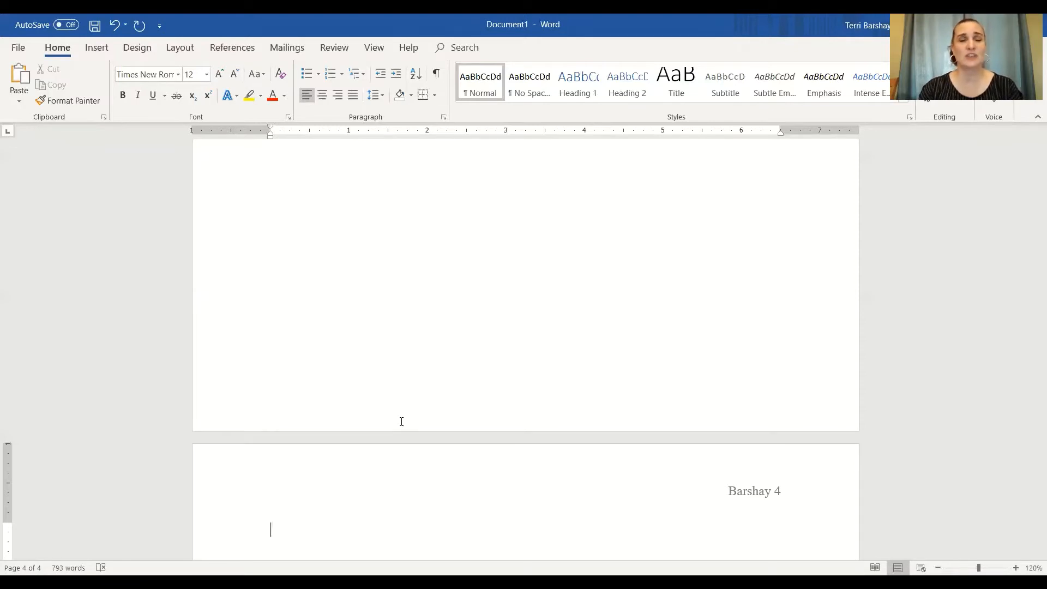
{"action": "scroll", "coordinate": [439, 442], "scroll_direction": "down", "scroll_amount": 1}
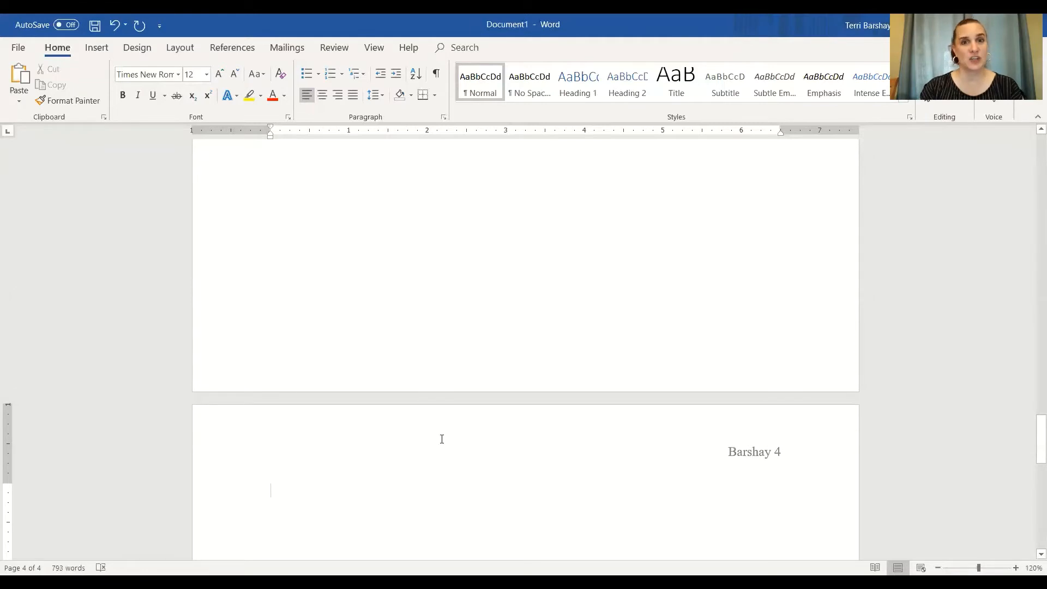
{"action": "scroll", "coordinate": [441, 439], "scroll_direction": "down", "scroll_amount": 1}
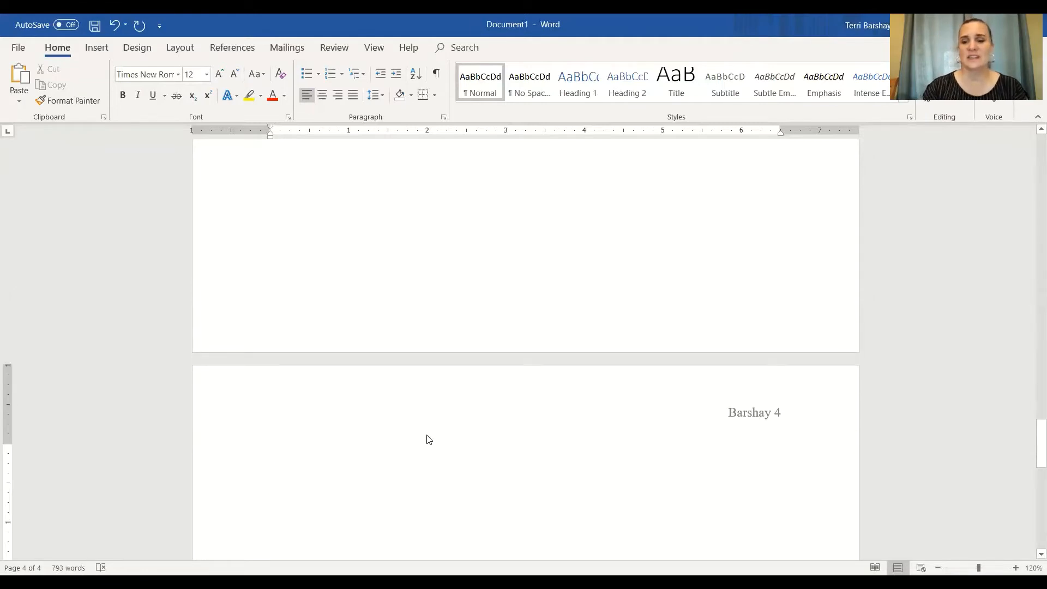
Delete the blank lines so the cursor returns to the end of the final paragraph
{"action": "key", "text": "BackSpace"}
{"action": "key", "text": "BackSpace"}
{"action": "key", "text": "BackSpace"}
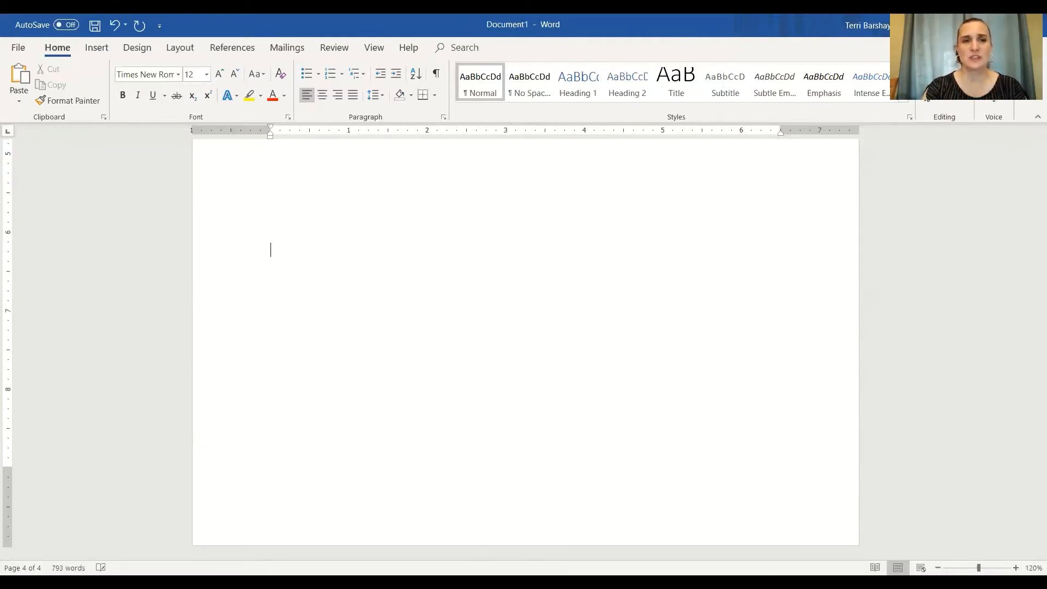
{"action": "key", "text": "BackSpace"}
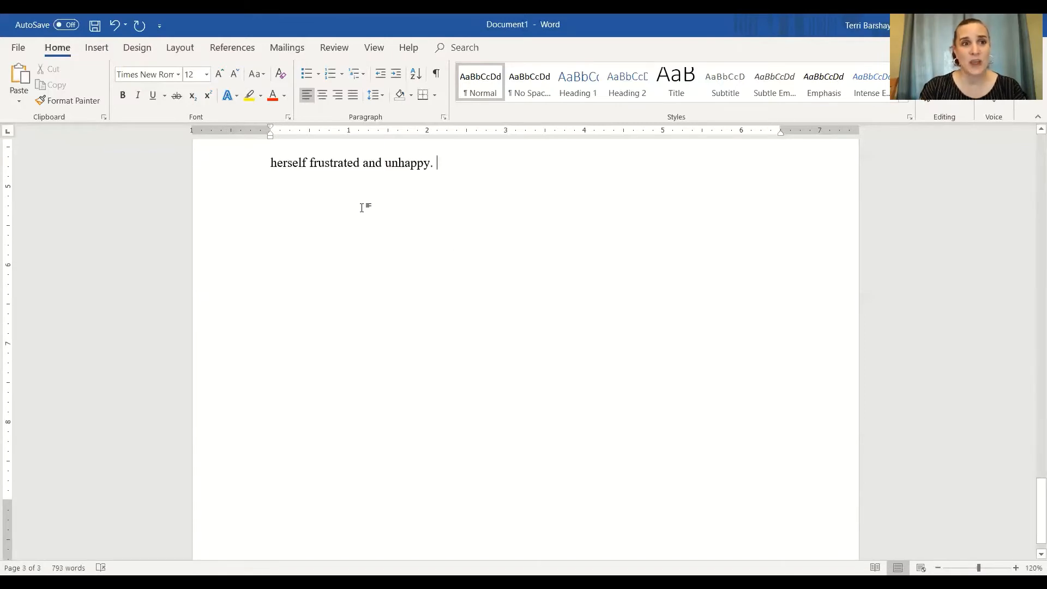
Insert a page break after the final paragraph to start a new page
{"action": "left_click", "coordinate": [89, 48]}
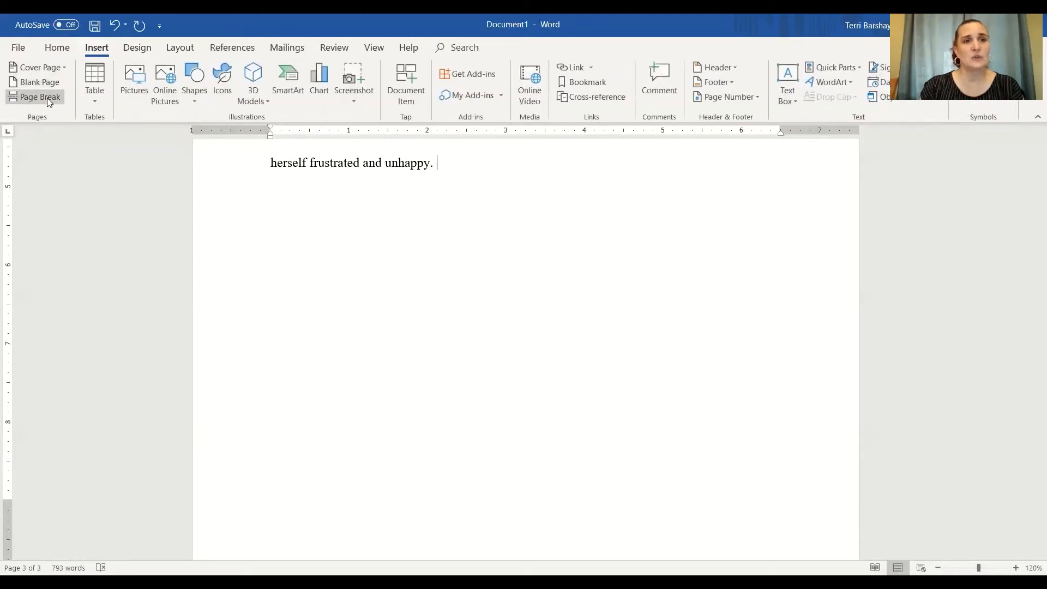
{"action": "left_click", "coordinate": [47, 97]}
{"action": "scroll", "coordinate": [349, 298], "scroll_direction": "up", "scroll_amount": 1}
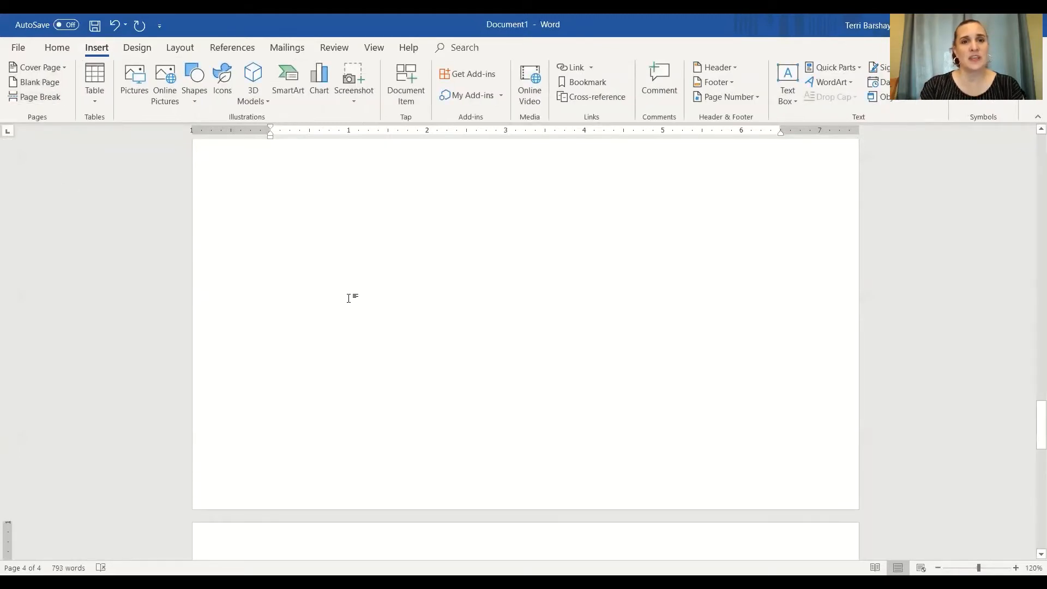
{"action": "scroll", "coordinate": [349, 298], "scroll_direction": "up", "scroll_amount": 2}
{"action": "scroll", "coordinate": [456, 355], "scroll_direction": "down", "scroll_amount": 5}
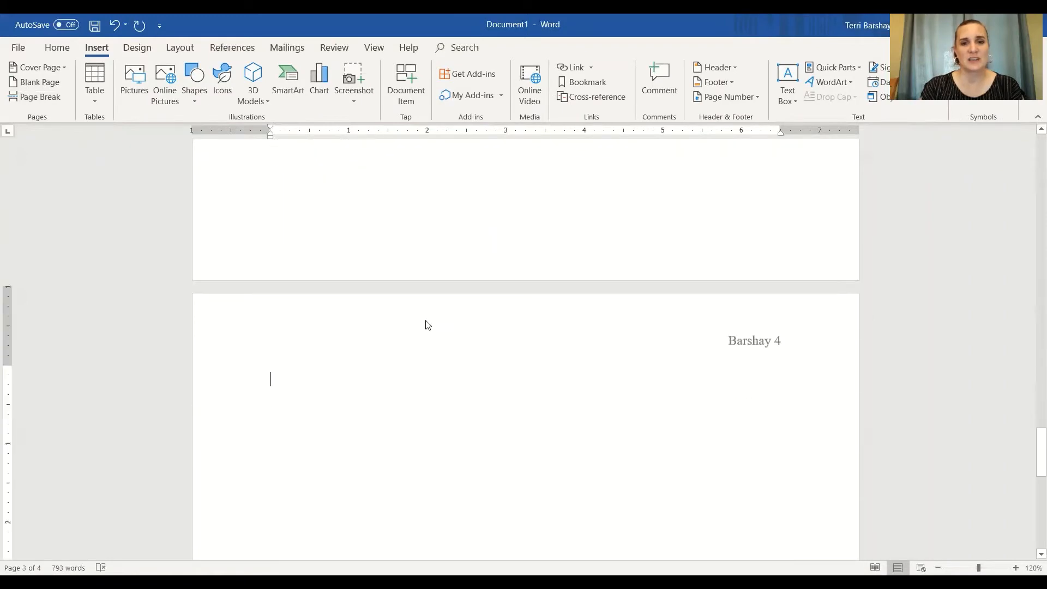
{"action": "scroll", "coordinate": [428, 326], "scroll_direction": "down", "scroll_amount": 2}
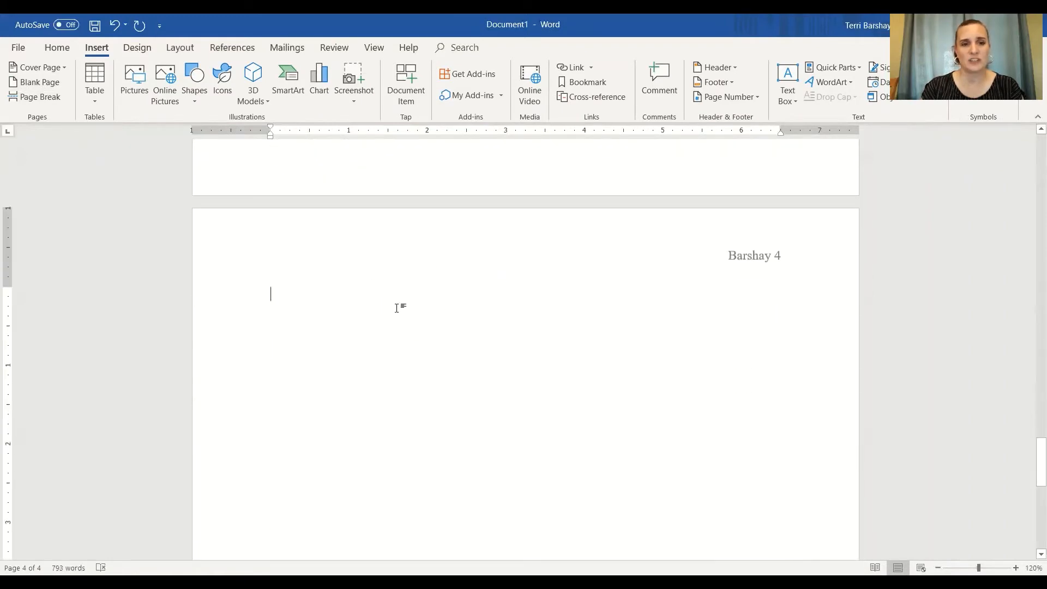
{"action": "scroll", "coordinate": [397, 308], "scroll_direction": "up", "scroll_amount": 10}
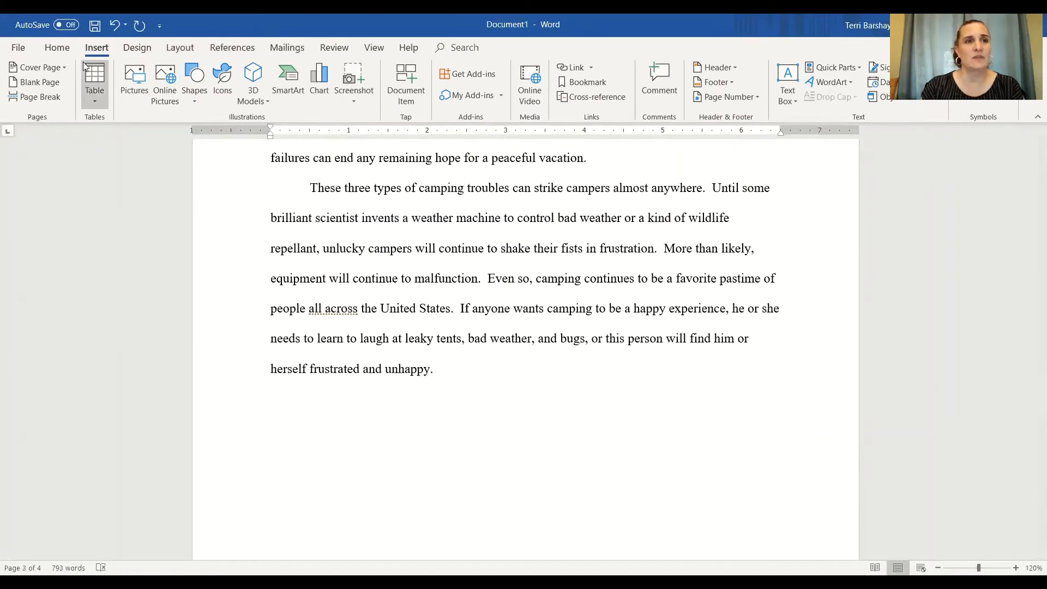
Turn on formatting marks to reveal the page break below the last paragraph
{"action": "left_click", "coordinate": [65, 46]}
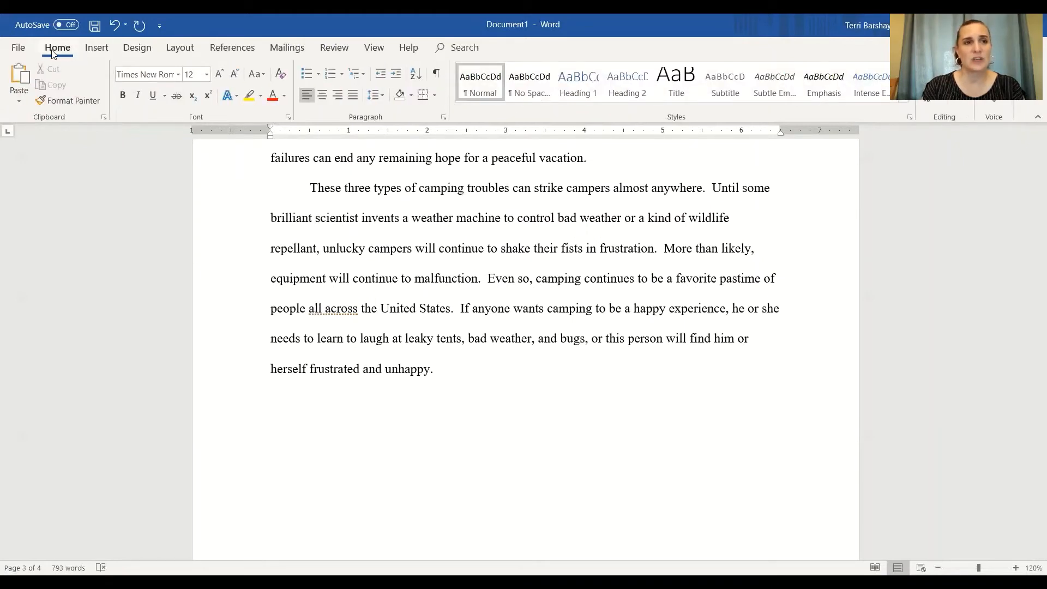
{"action": "left_click", "coordinate": [436, 76]}
{"action": "scroll", "coordinate": [384, 348], "scroll_direction": "down", "scroll_amount": 1}
{"action": "scroll", "coordinate": [384, 349], "scroll_direction": "down", "scroll_amount": 2}
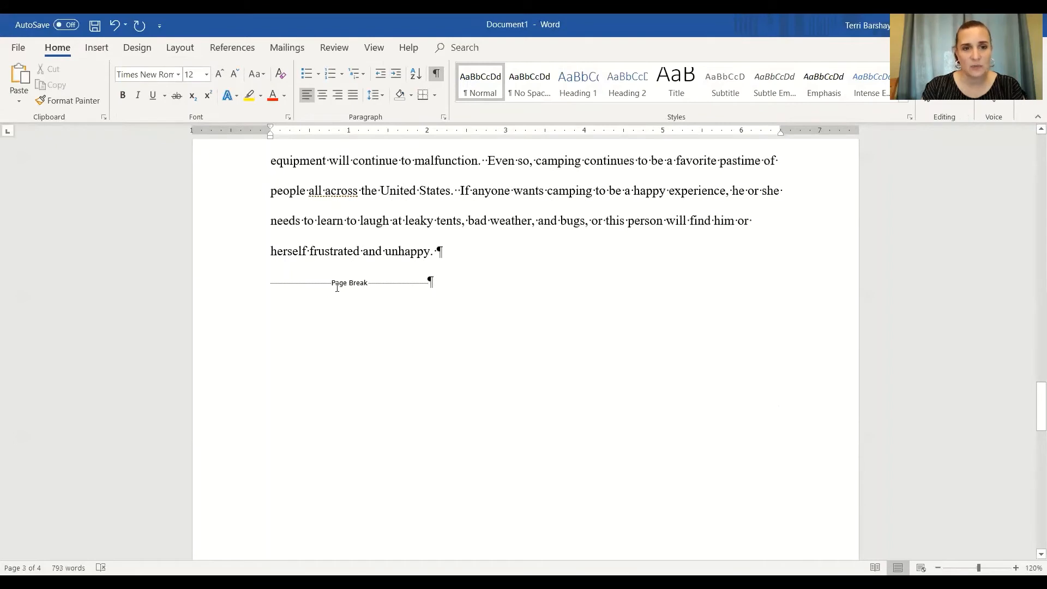
Type sample filler lines after the final paragraph to test the page break, then delete them
{"action": "left_click", "coordinate": [461, 262]}
{"action": "type", "text": "Dfkdjfksdjk fjskdf jksd"}
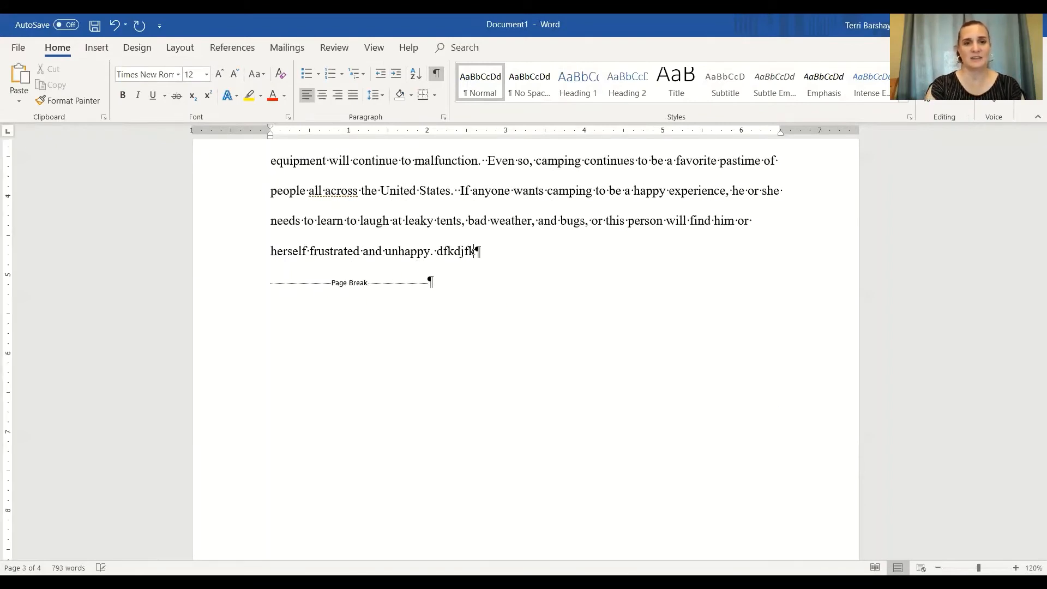
{"action": "type", "text": "sdf sf ds"}
{"action": "key", "text": "Return"}
{"action": "type", "text": "F"}
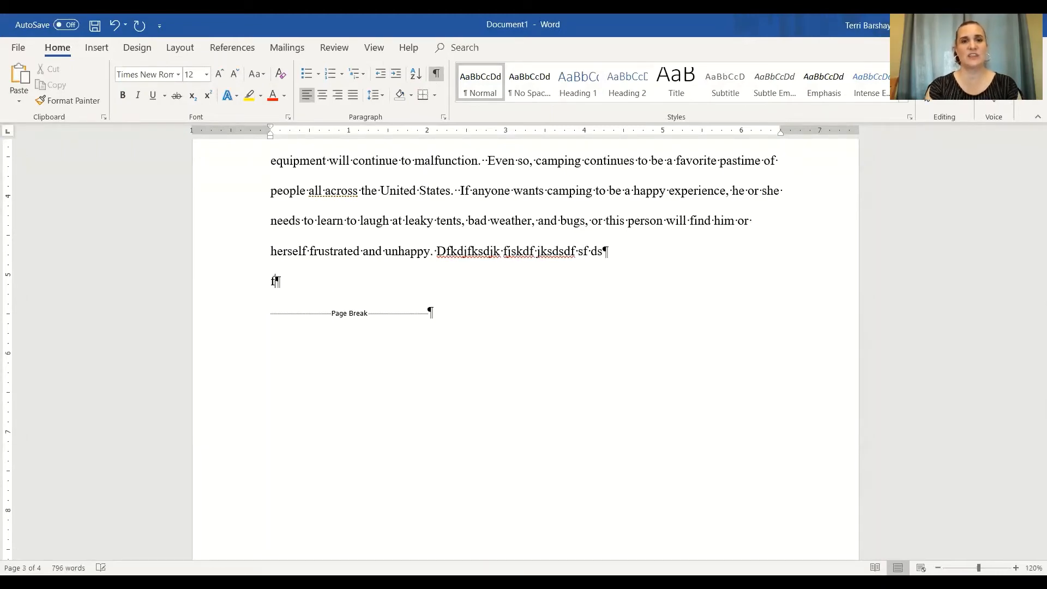
{"action": "key", "text": "Return"}
{"action": "type", "text": "Ds fdsdfs"}
{"action": "scroll", "coordinate": [467, 336], "scroll_direction": "down", "scroll_amount": 10}
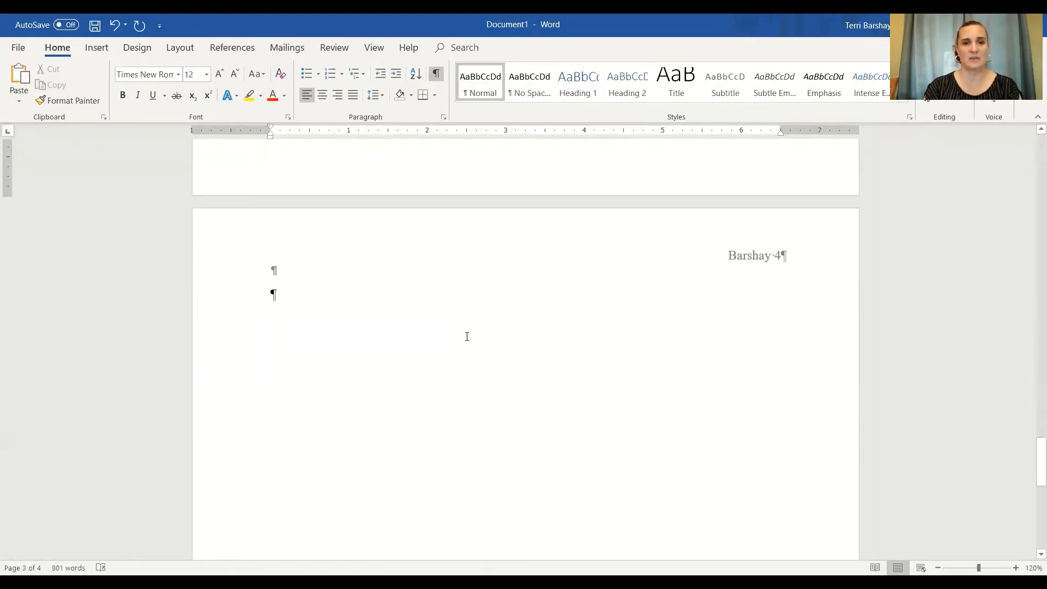
{"action": "scroll", "coordinate": [466, 337], "scroll_direction": "up", "scroll_amount": 10}
{"action": "scroll", "coordinate": [549, 352], "scroll_direction": "up", "scroll_amount": 2}
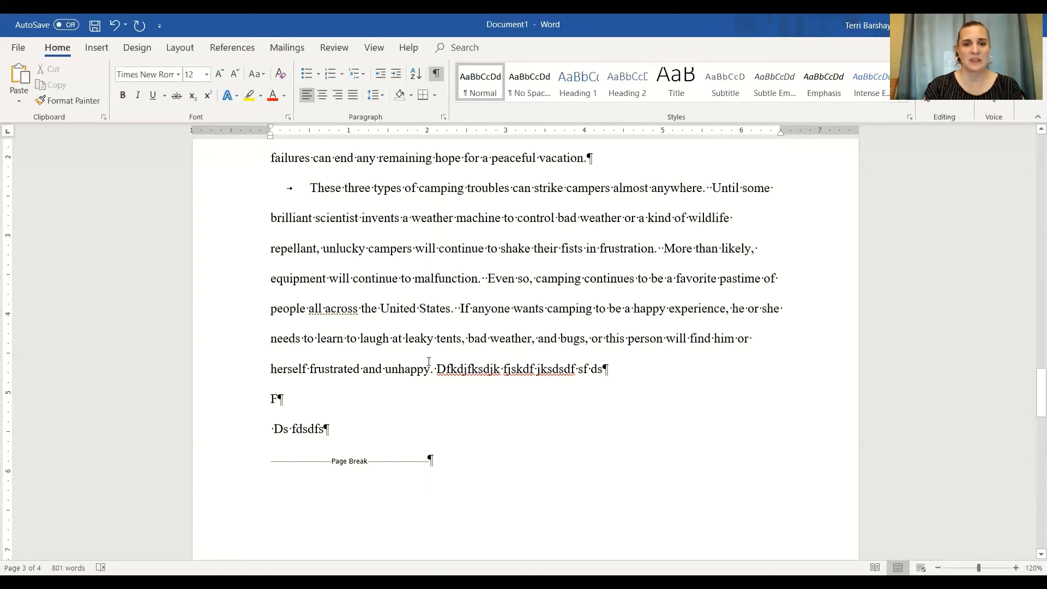
{"action": "left_click_drag", "start_coordinate": [436, 368], "coordinate": [329, 429]}
{"action": "key", "text": "Delete"}
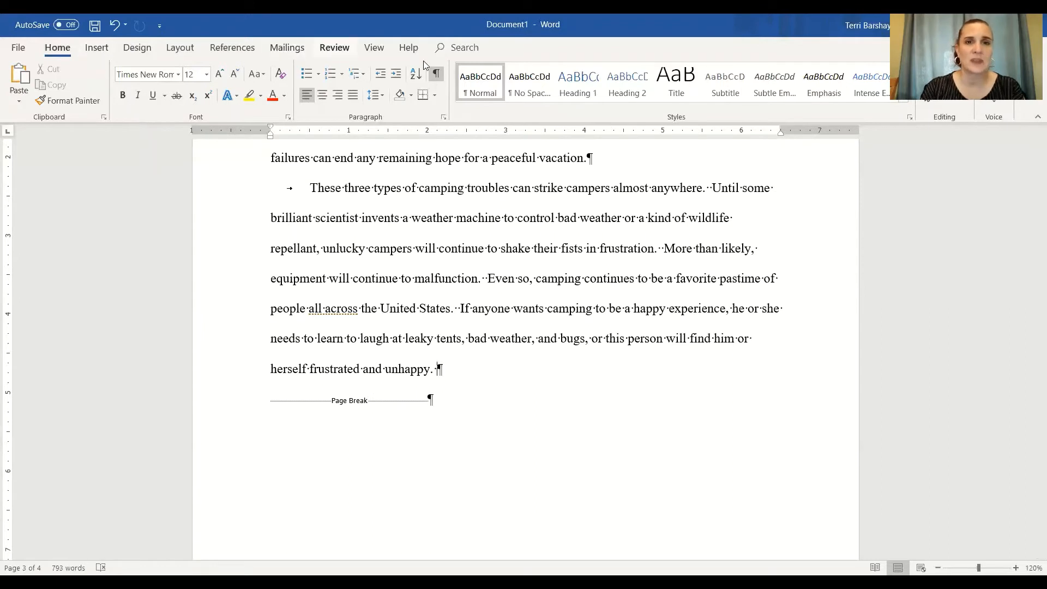
Turn off formatting marks
{"action": "left_click", "coordinate": [436, 73]}
{"action": "scroll", "coordinate": [487, 467], "scroll_direction": "down", "scroll_amount": 3}
{"action": "scroll", "coordinate": [488, 466], "scroll_direction": "down", "scroll_amount": 3}
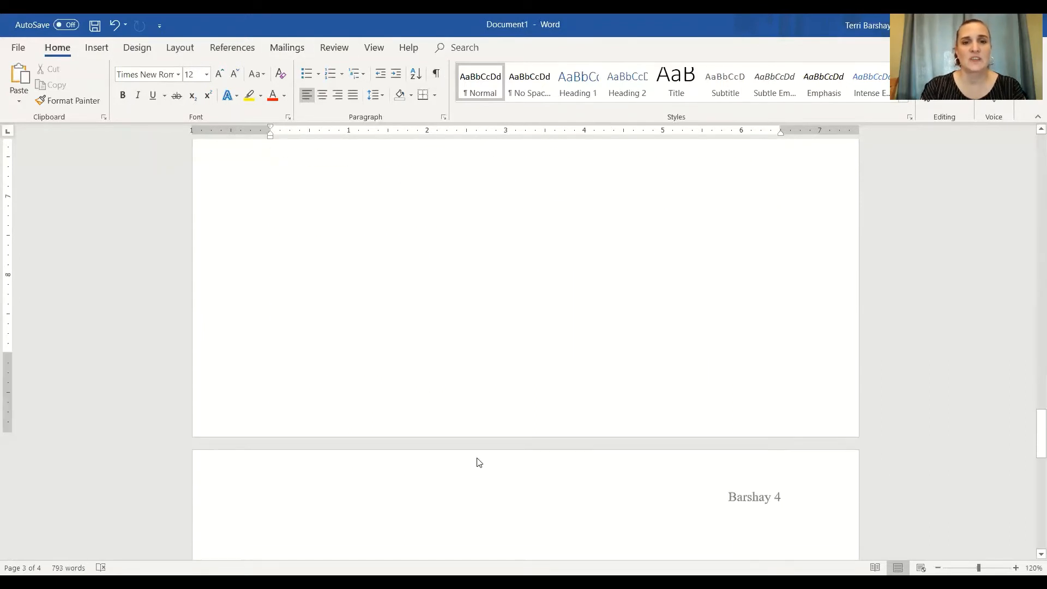
{"action": "scroll", "coordinate": [464, 433], "scroll_direction": "up", "scroll_amount": 3}
{"action": "scroll", "coordinate": [464, 433], "scroll_direction": "down", "scroll_amount": 5}
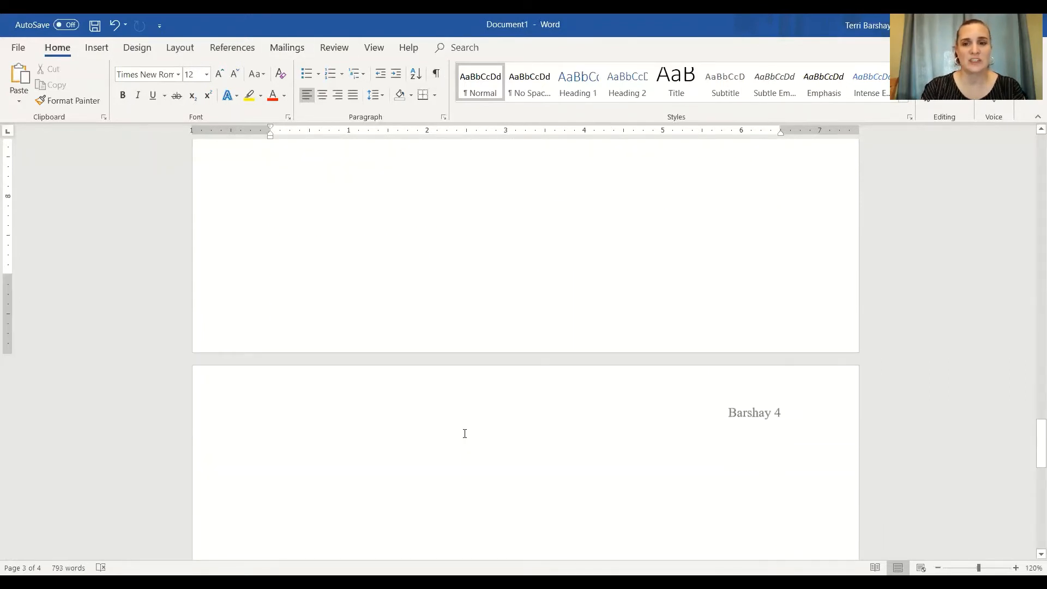
Center the first line of the new page and type the heading Works Cited
{"action": "left_click", "coordinate": [370, 400]}
{"action": "scroll", "coordinate": [371, 400], "scroll_direction": "down", "scroll_amount": 2}
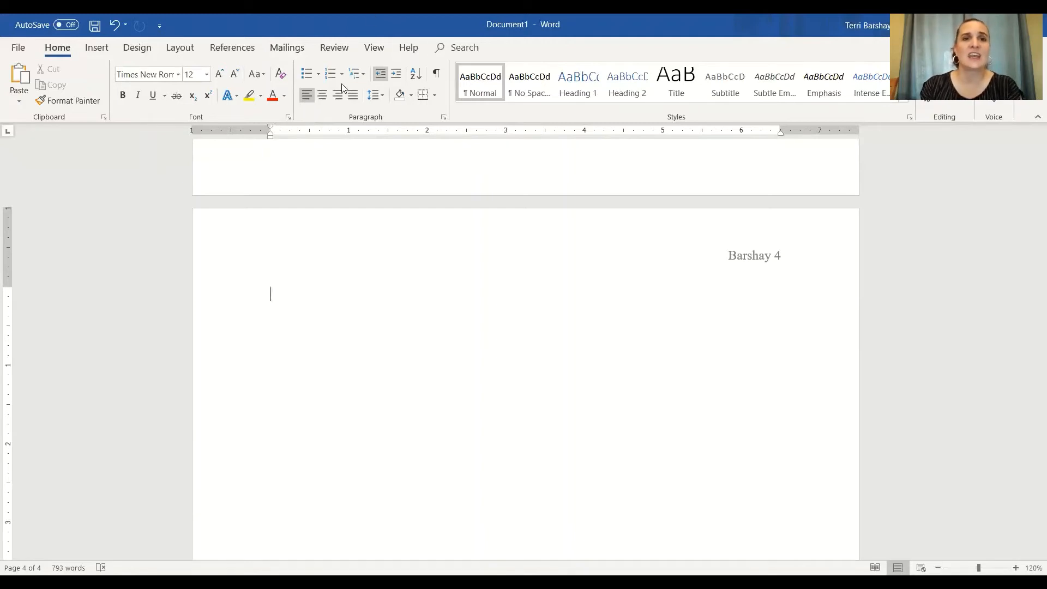
{"action": "left_click", "coordinate": [324, 96]}
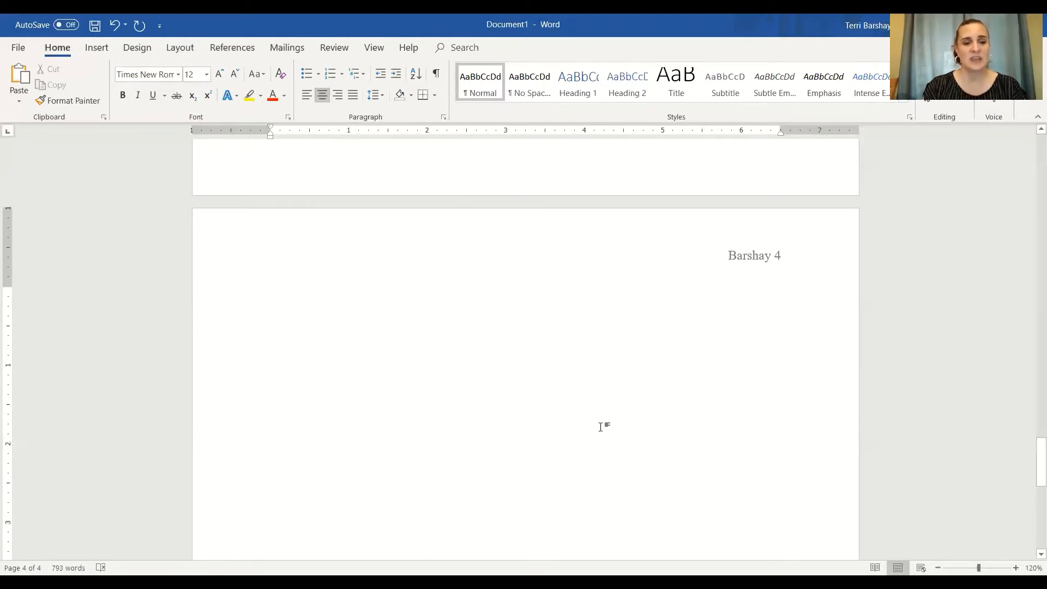
{"action": "type", "text": "Work C"}
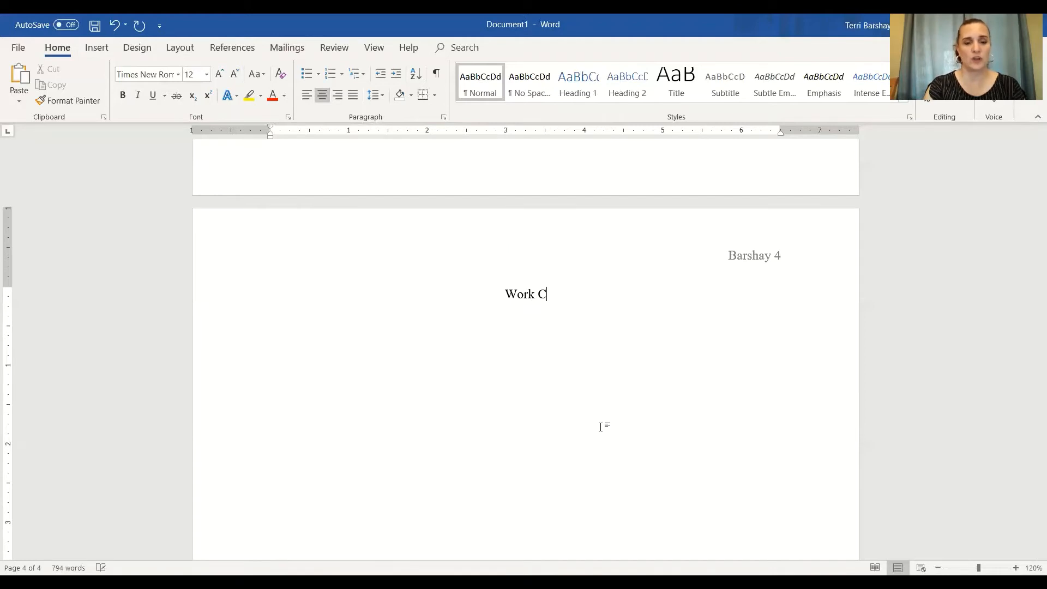
{"action": "type", "text": "ited"}
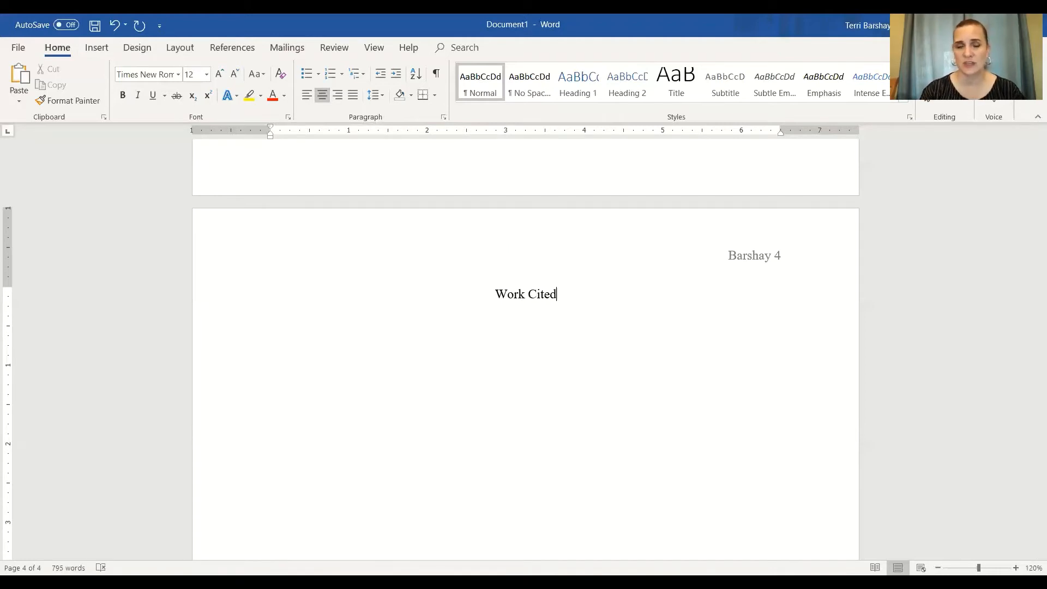
{"action": "left_click", "coordinate": [523, 295]}
{"action": "type", "text": "s"}
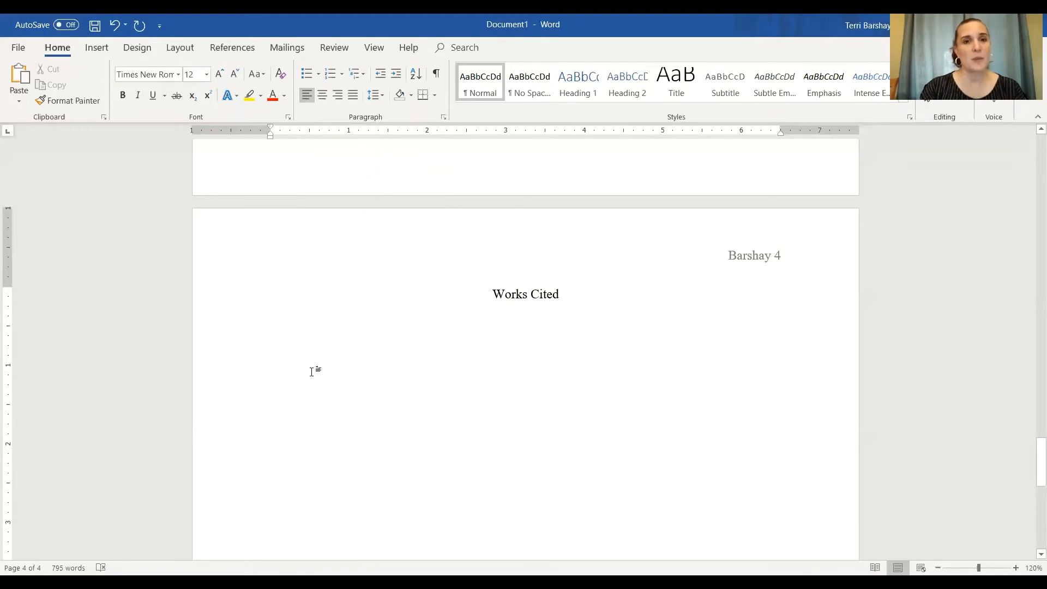
Paste the two source citations below the heading, merging their formatting
{"action": "right_click", "coordinate": [297, 320]}
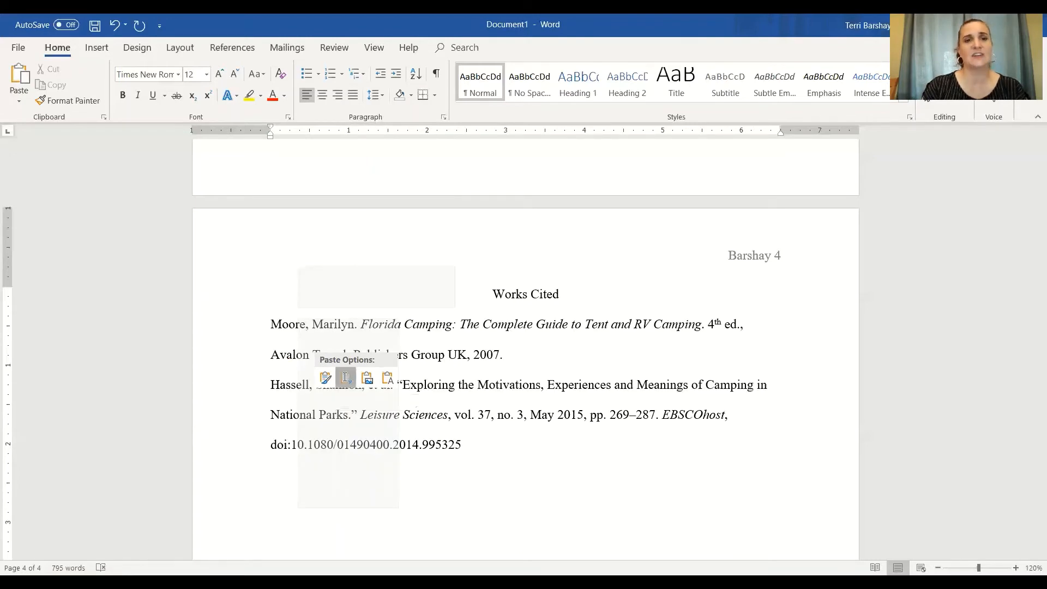
{"action": "left_click", "coordinate": [345, 380]}
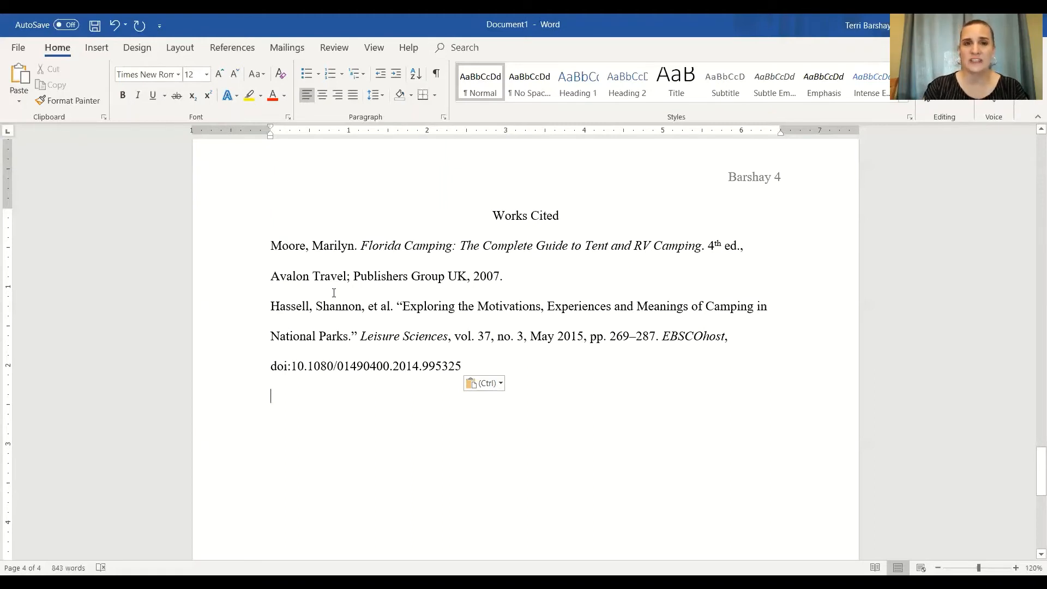
Try indenting the first citation's lines with tabs, then undo the indent
{"action": "left_click", "coordinate": [272, 246]}
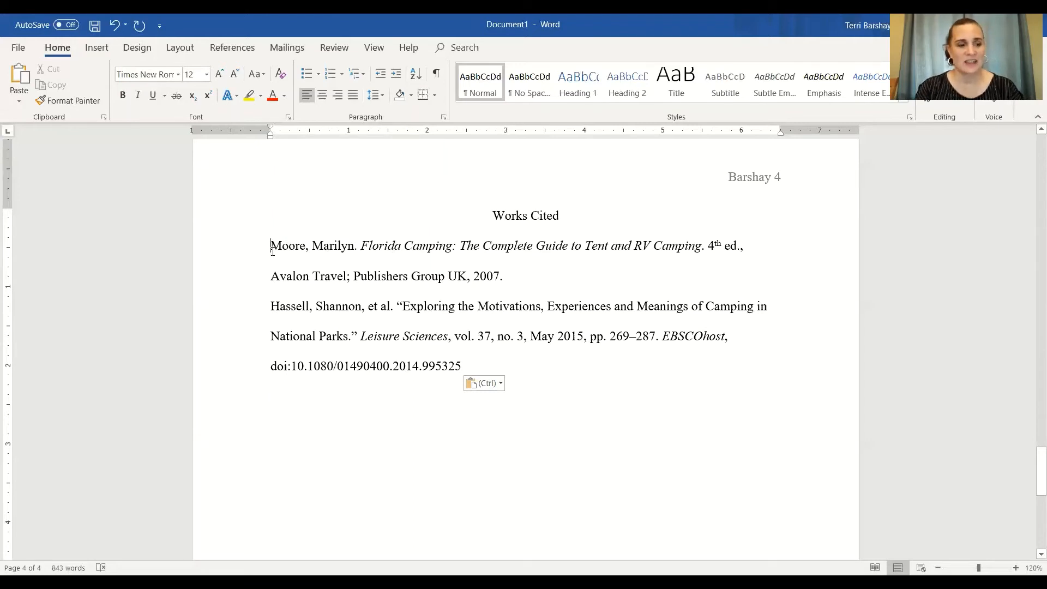
{"action": "key", "text": "Tab"}
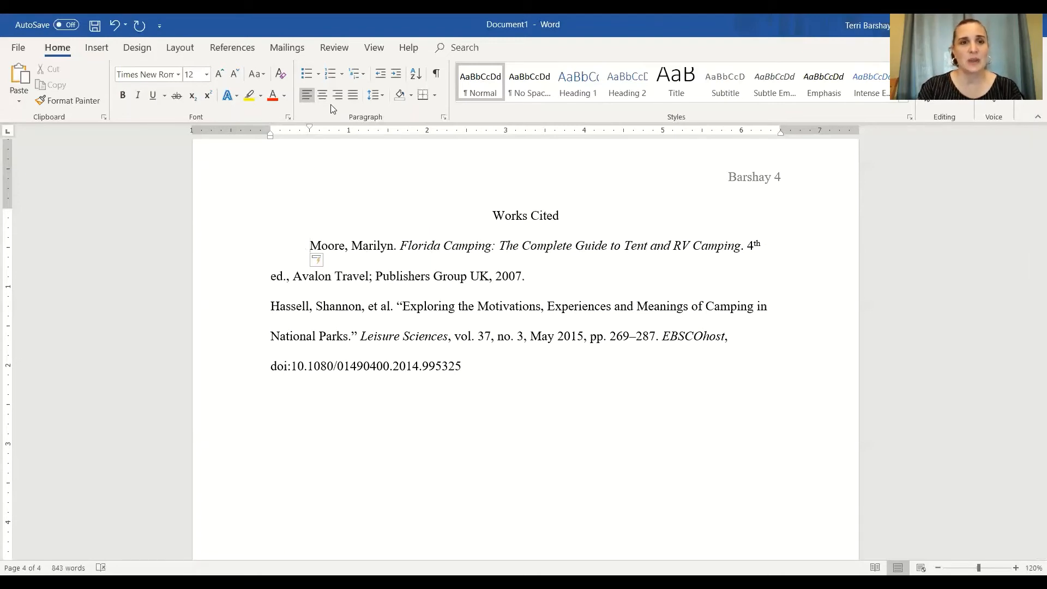
{"action": "key", "text": "BackSpace"}
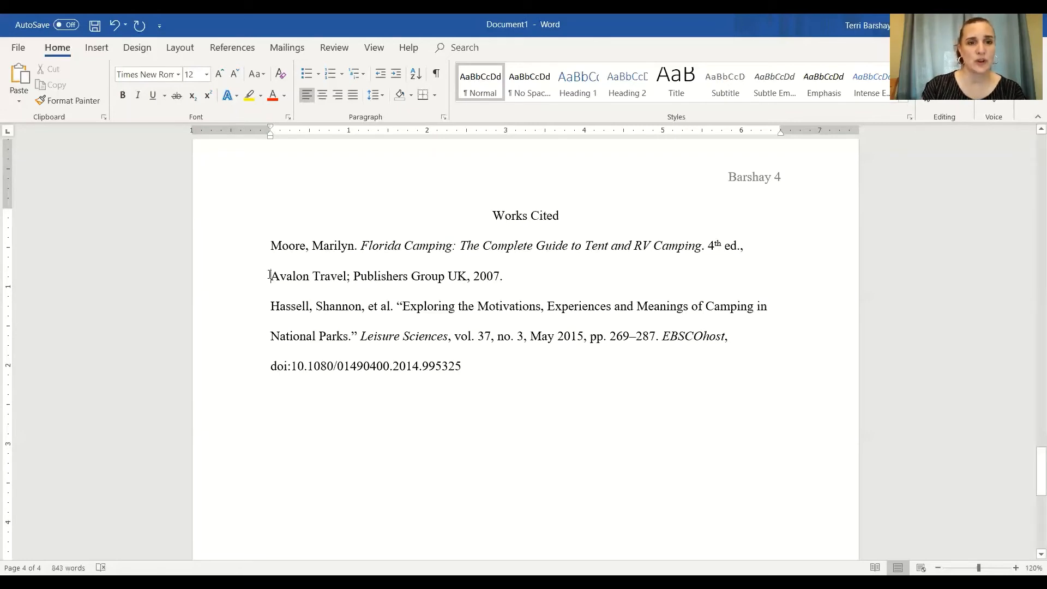
{"action": "key", "text": "Tab"}
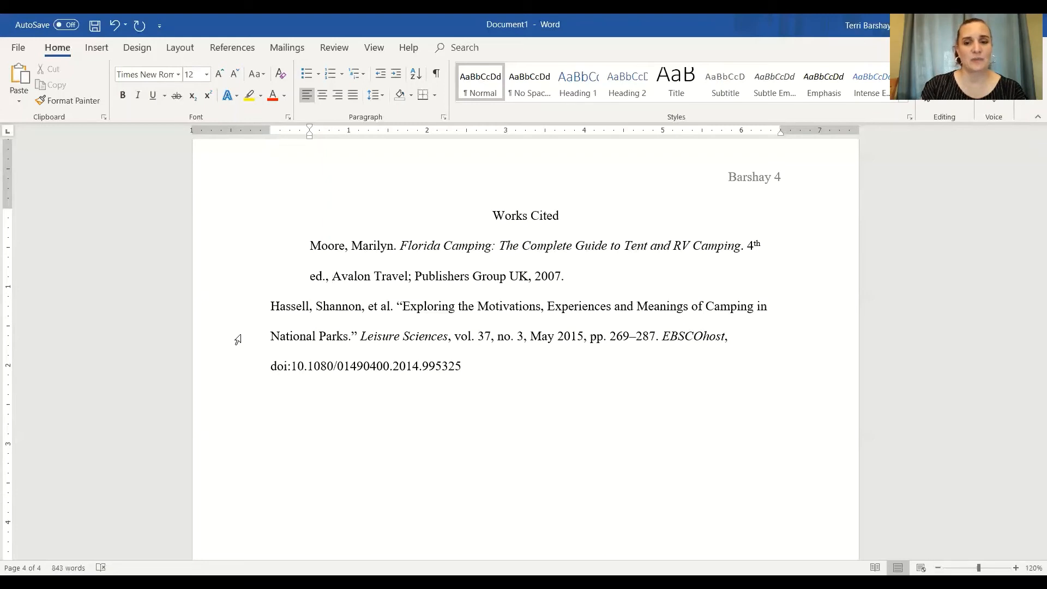
{"action": "left_click", "coordinate": [115, 24]}
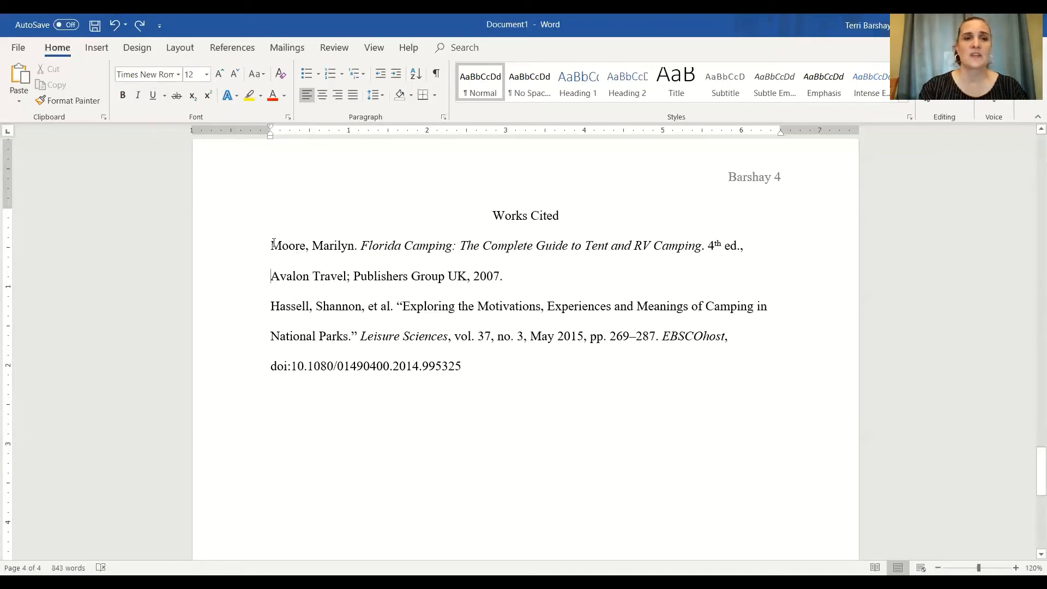
Apply a 0.5" hanging indent to both citations through the paragraph settings
{"action": "left_click_drag", "start_coordinate": [271, 244], "coordinate": [474, 369]}
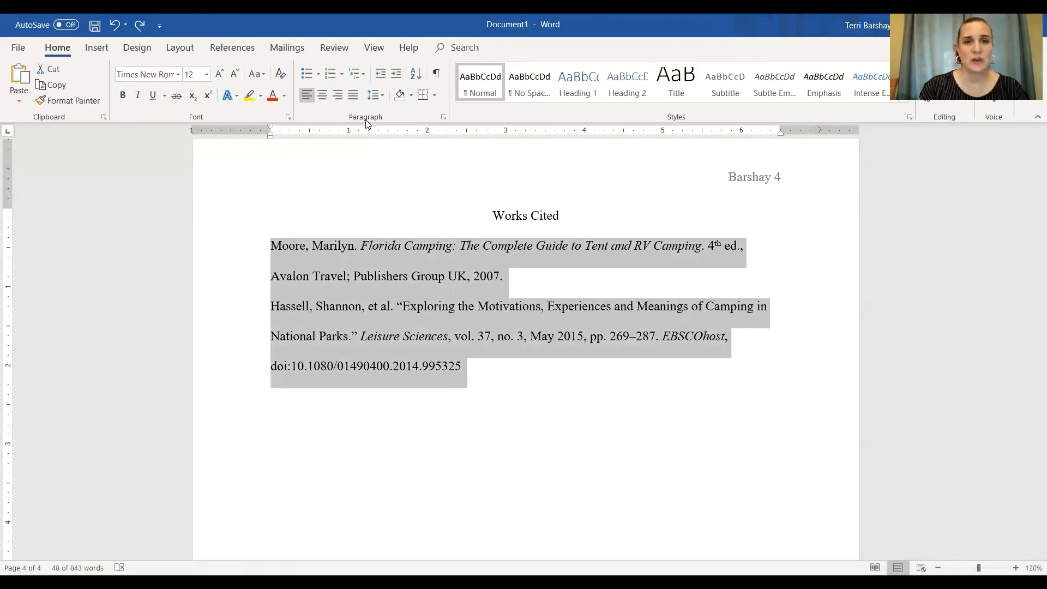
{"action": "left_click", "coordinate": [444, 118]}
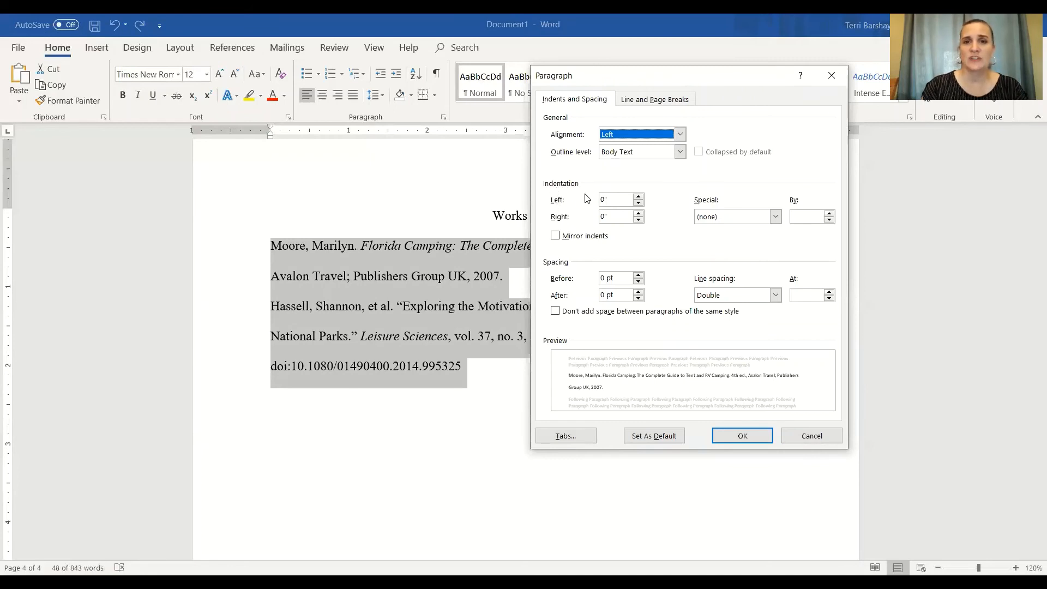
{"action": "left_click", "coordinate": [775, 218]}
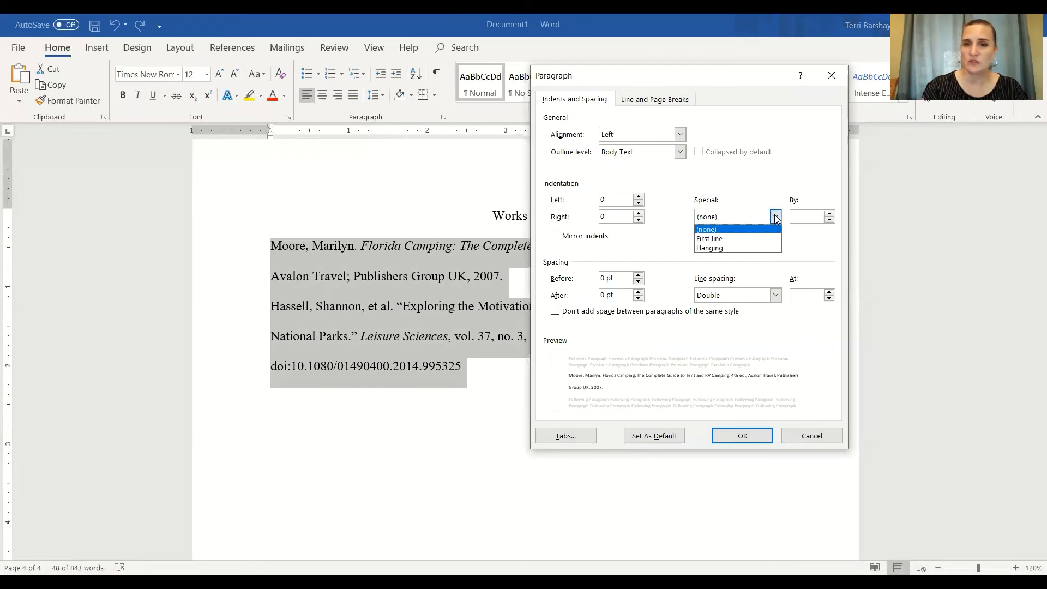
{"action": "left_click", "coordinate": [716, 248]}
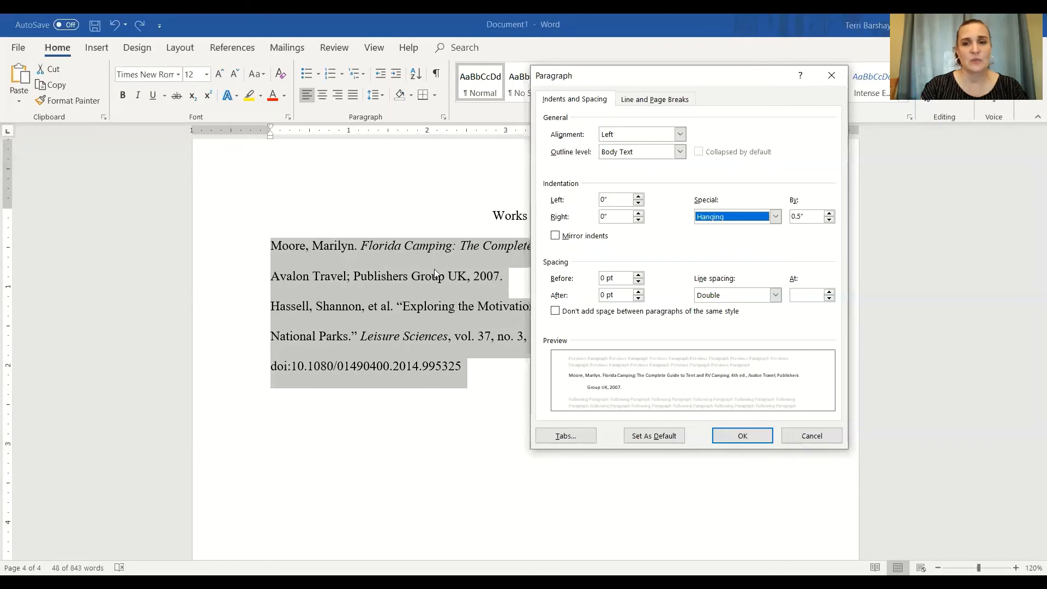
{"action": "left_click", "coordinate": [736, 438]}
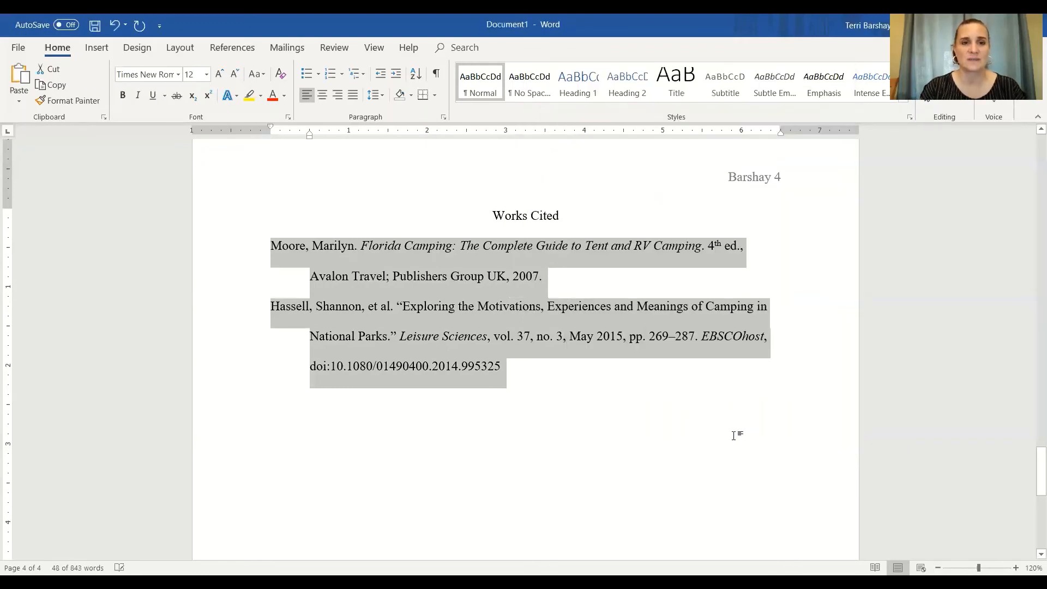
{"action": "left_click", "coordinate": [464, 321]}
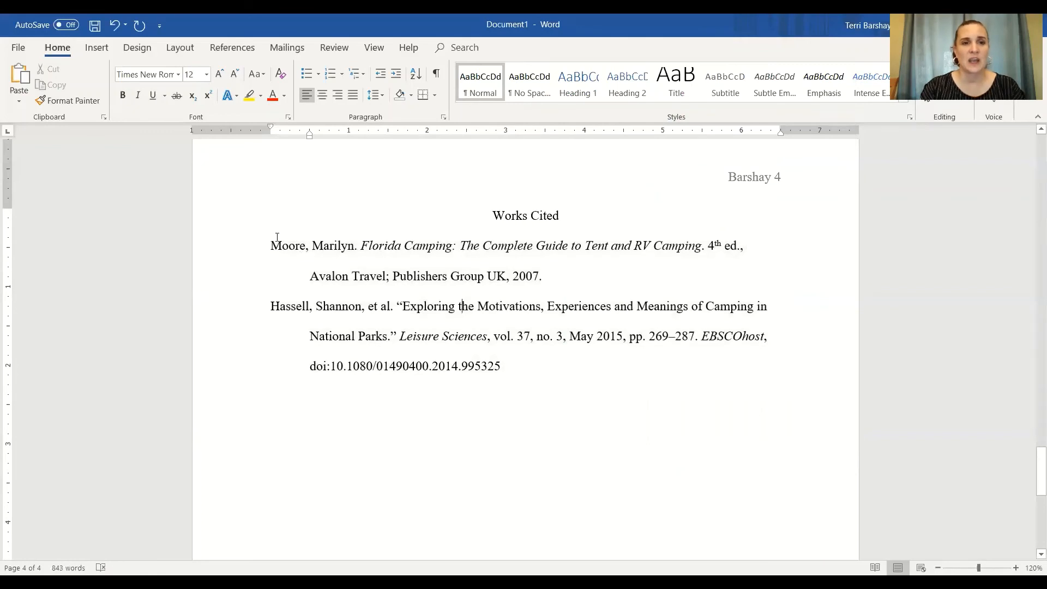
Cut the Hassell citation and paste it above the Moore citation to alphabetize the entries
{"action": "left_click", "coordinate": [307, 286]}
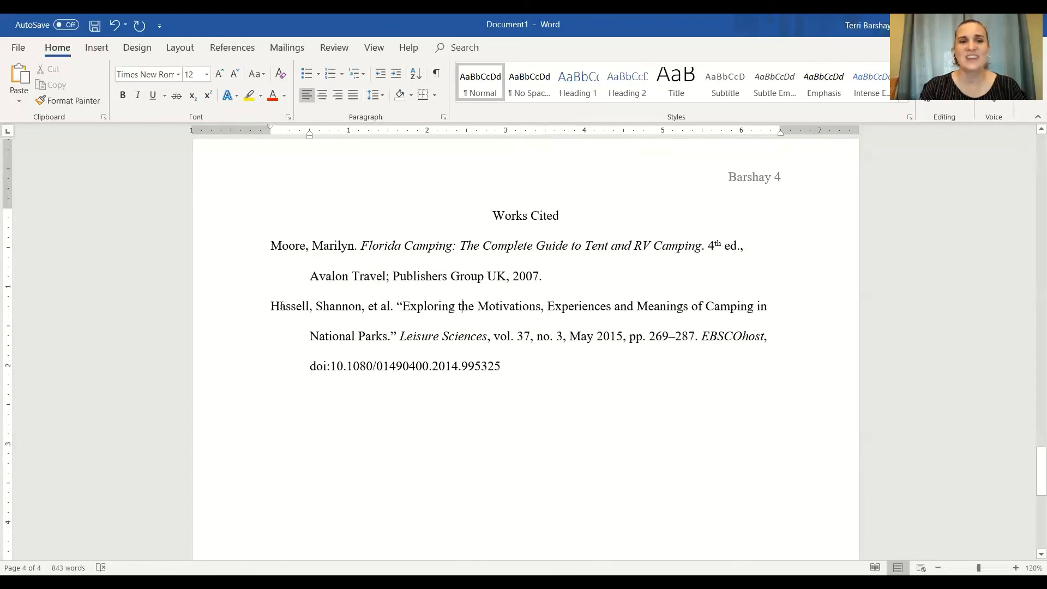
{"action": "left_click_drag", "start_coordinate": [271, 305], "coordinate": [396, 306]}
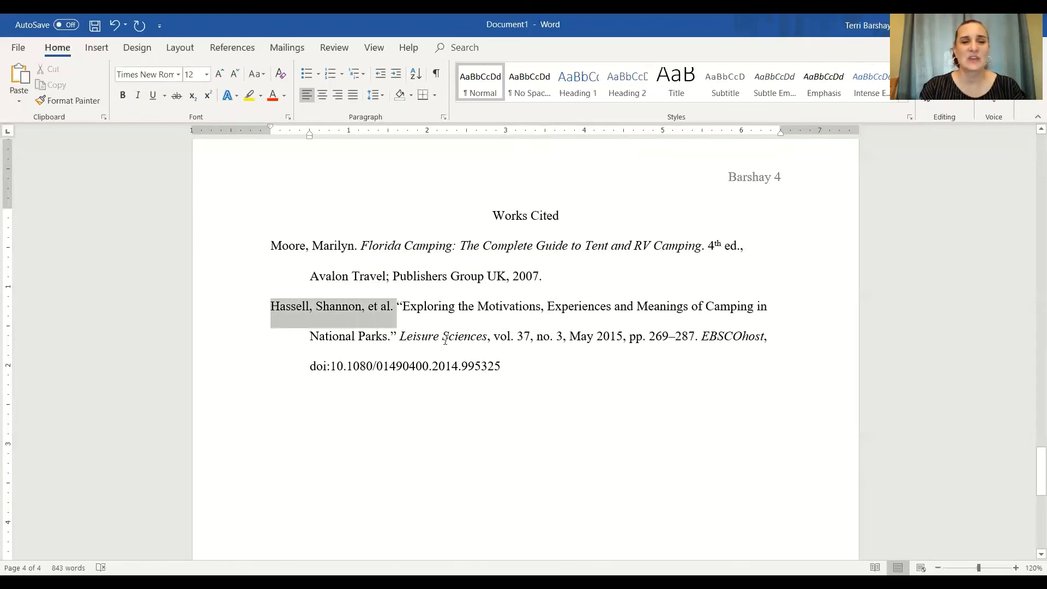
{"action": "left_click_drag", "start_coordinate": [445, 339], "coordinate": [505, 365]}
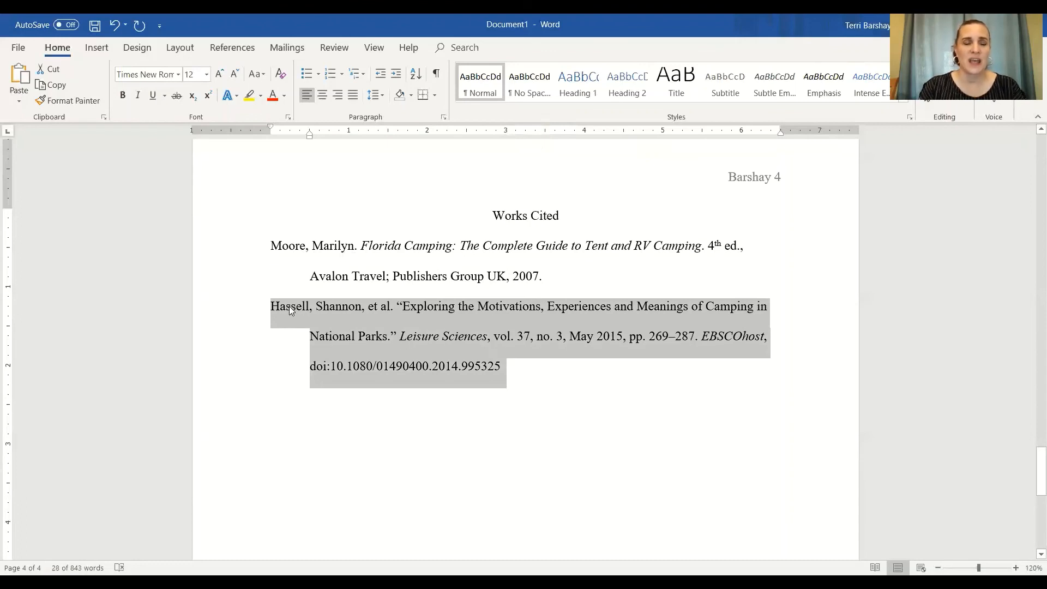
{"action": "right_click", "coordinate": [386, 318]}
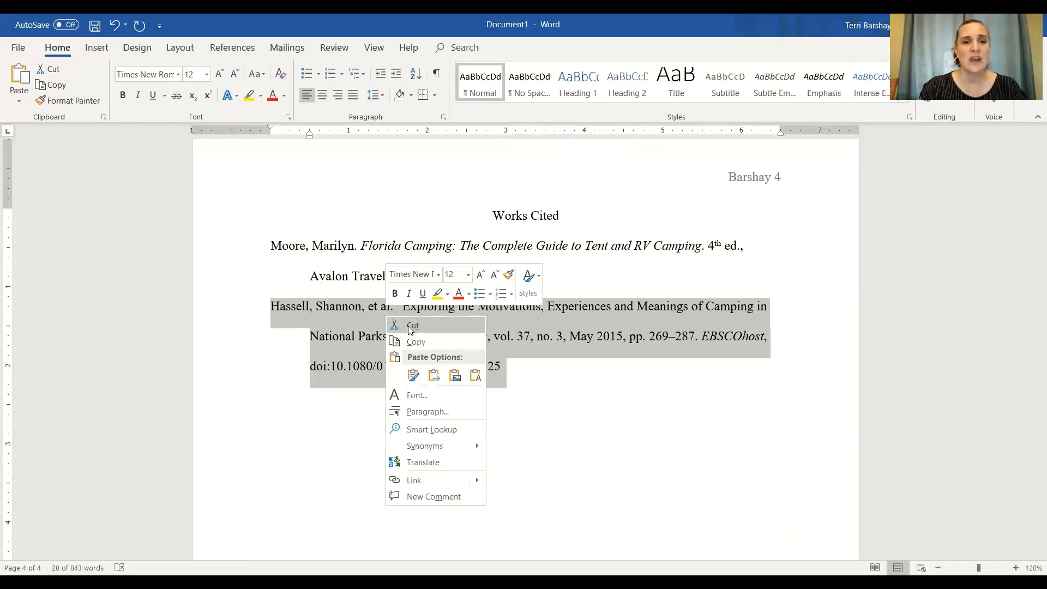
{"action": "left_click", "coordinate": [413, 326]}
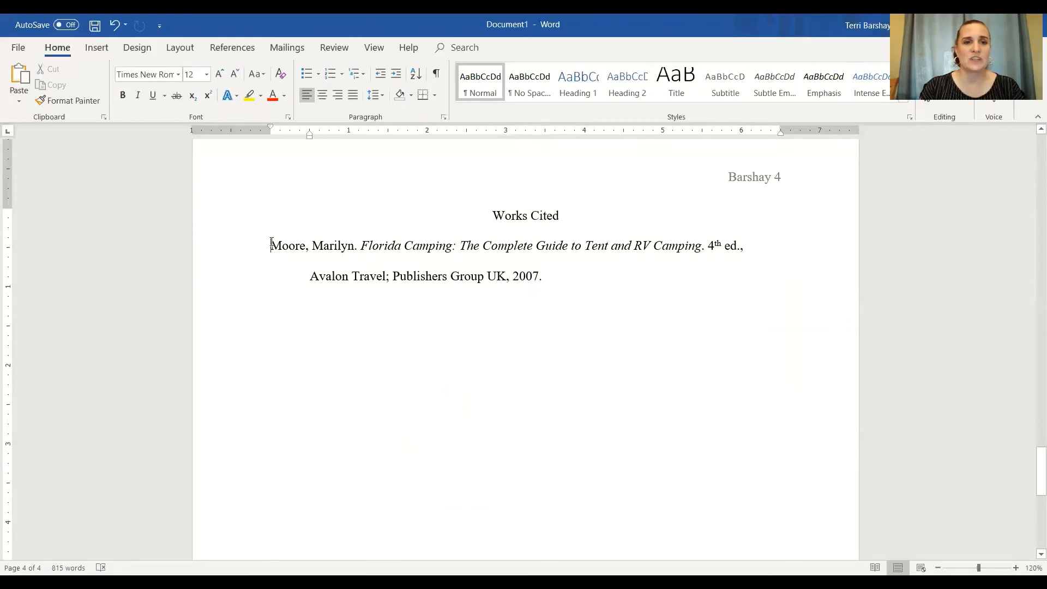
{"action": "right_click", "coordinate": [271, 244]}
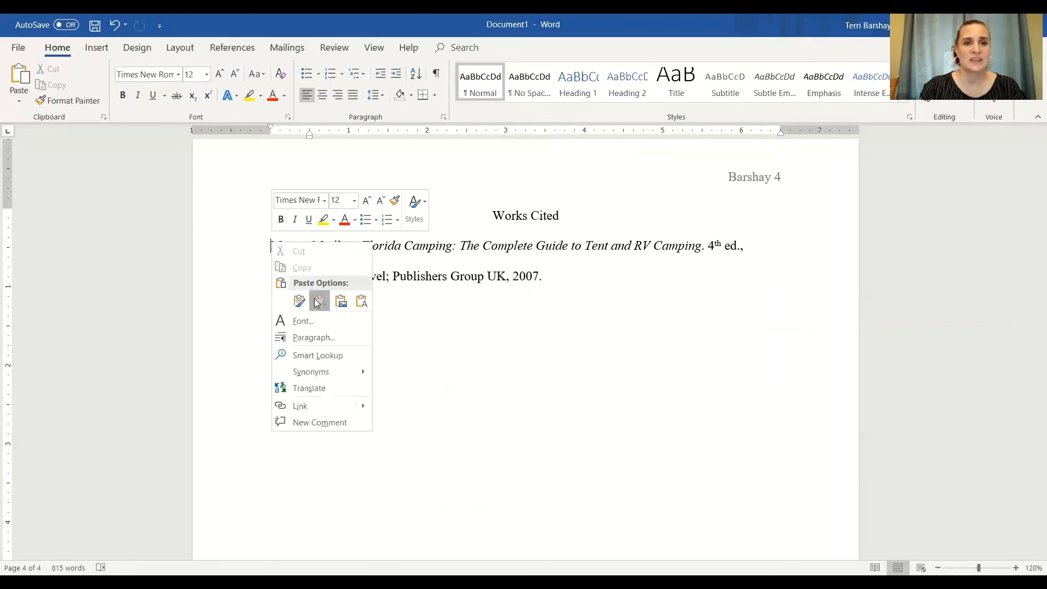
{"action": "left_click", "coordinate": [317, 298]}
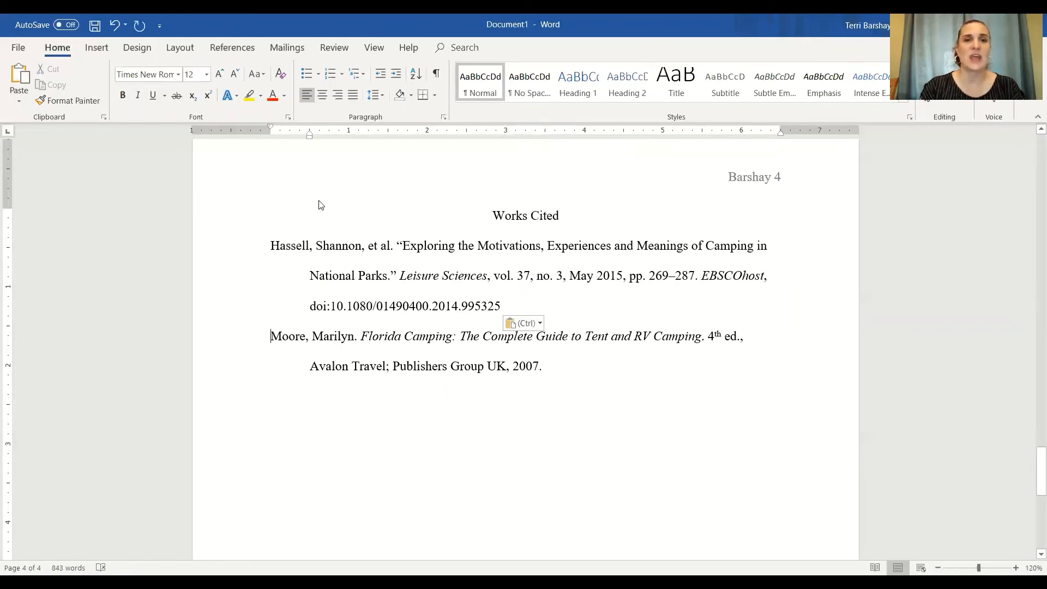